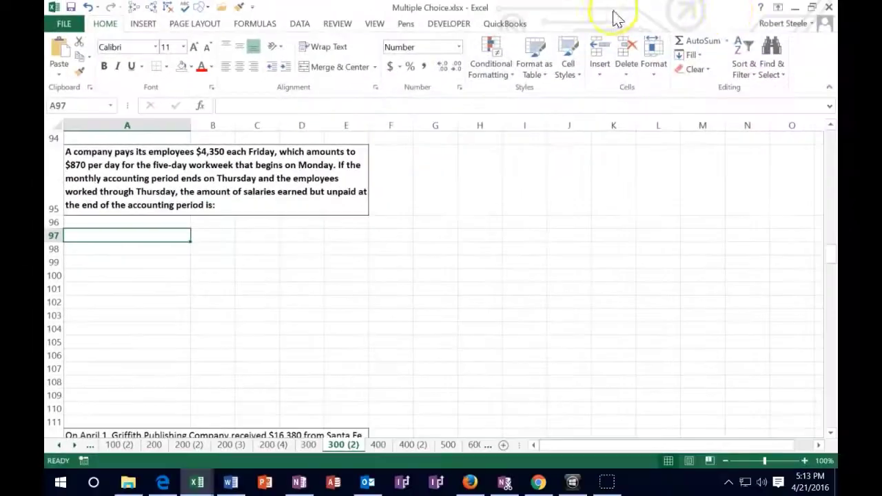
- Place the multiple choice workbook beside the adjusting entries workbook and examine the account groups in its unadjusted trial balance
drag(610, 20, 104, 97)
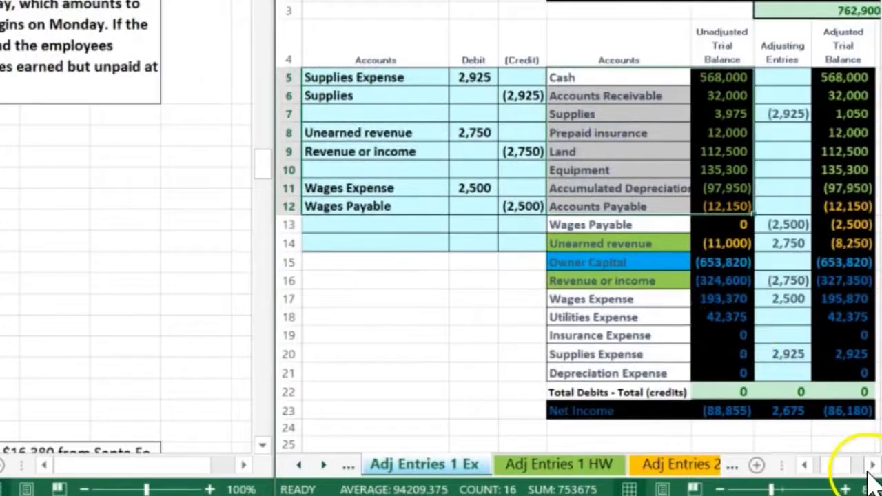
scroll(875, 482, right, 3)
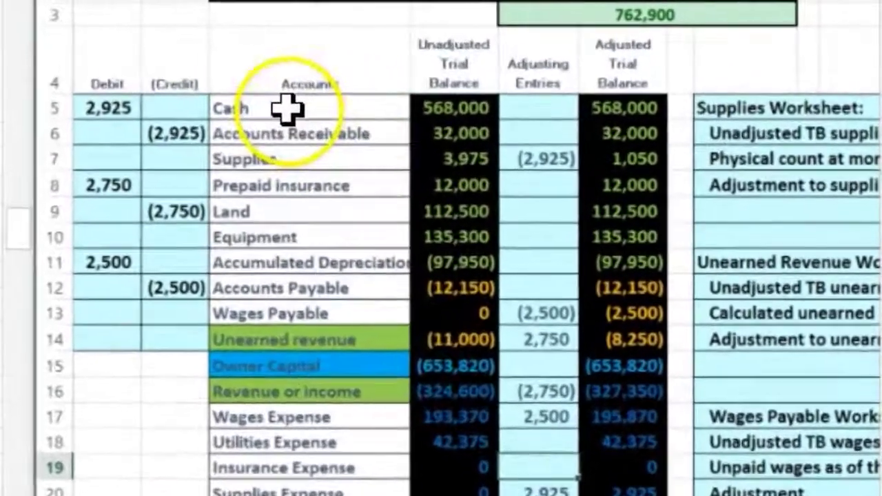
drag(421, 77, 560, 185)
drag(335, 284, 427, 335)
drag(250, 370, 438, 365)
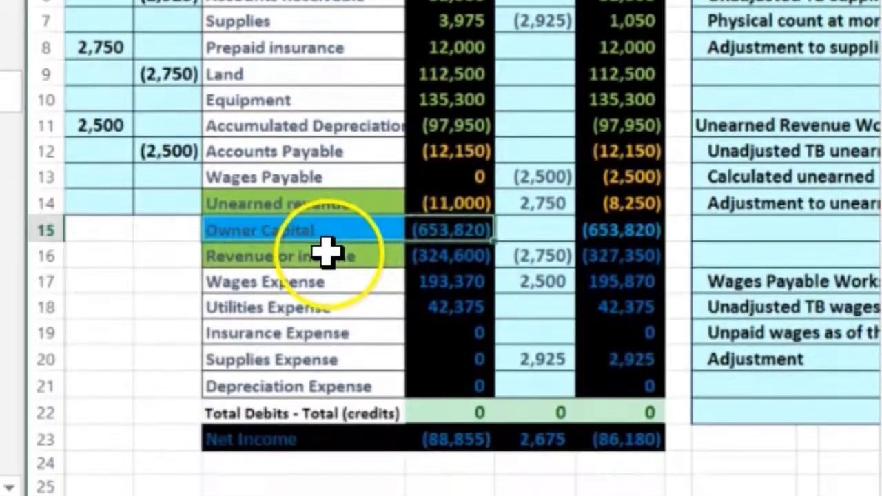
drag(325, 392, 421, 485)
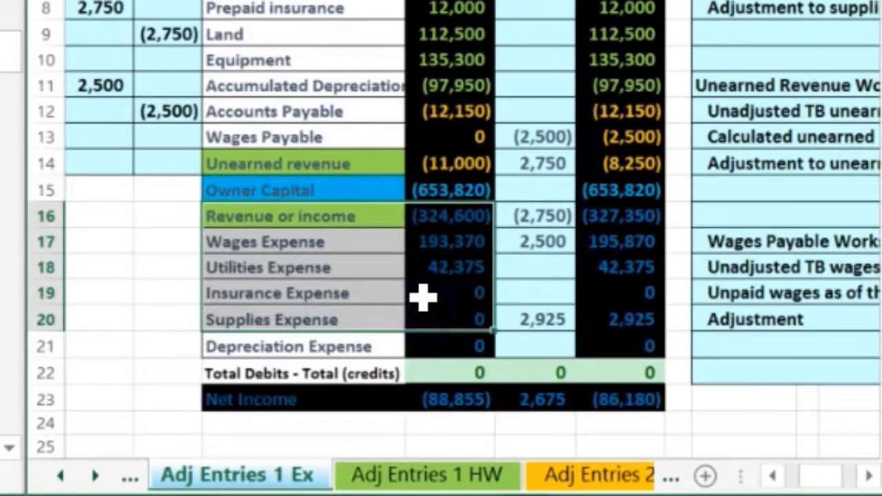
click(441, 182)
click(437, 110)
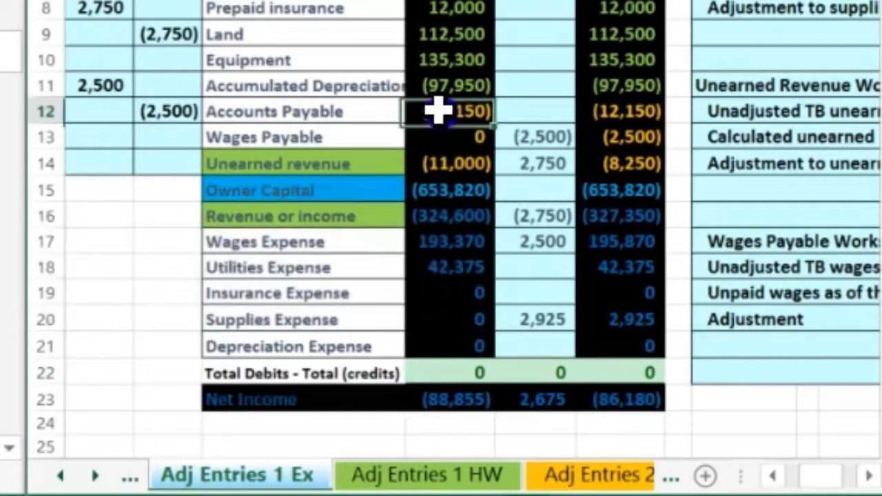
- Remove the green fill from the Unearned revenue and Revenue or income account names in the trial balance
click(338, 160)
right_click(337, 159)
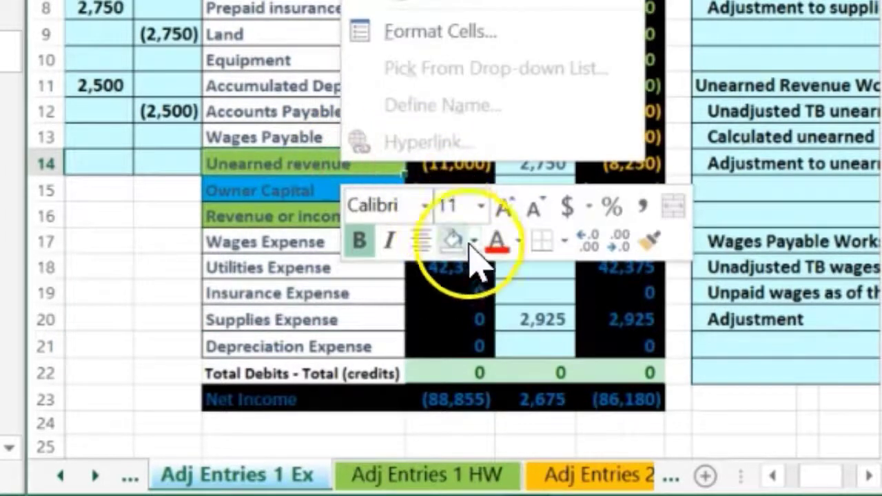
key(Escape)
click(269, 220)
right_click(317, 226)
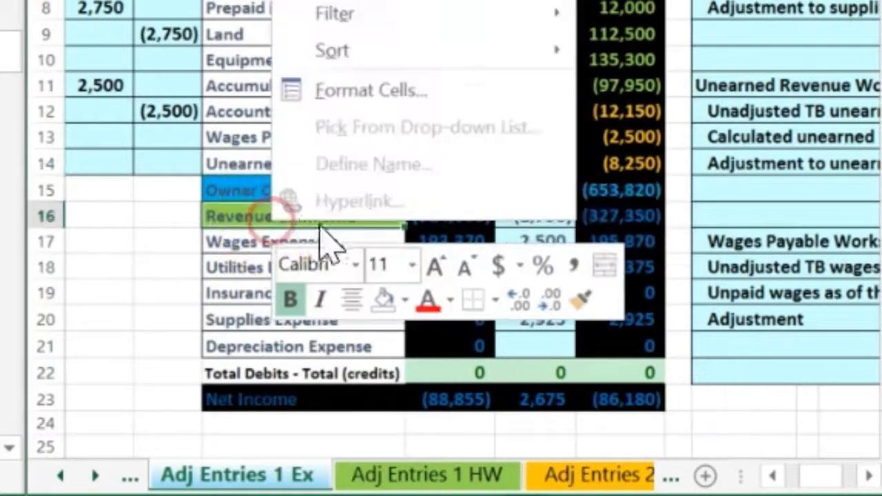
click(381, 298)
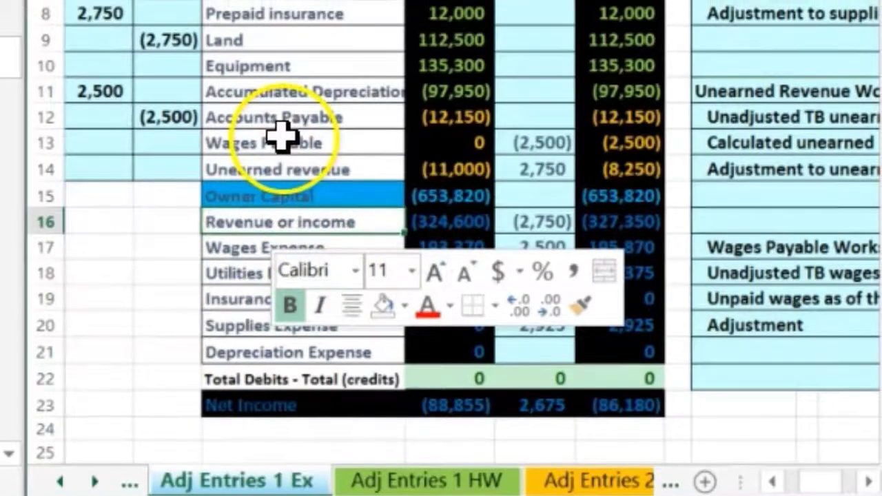
click(281, 141)
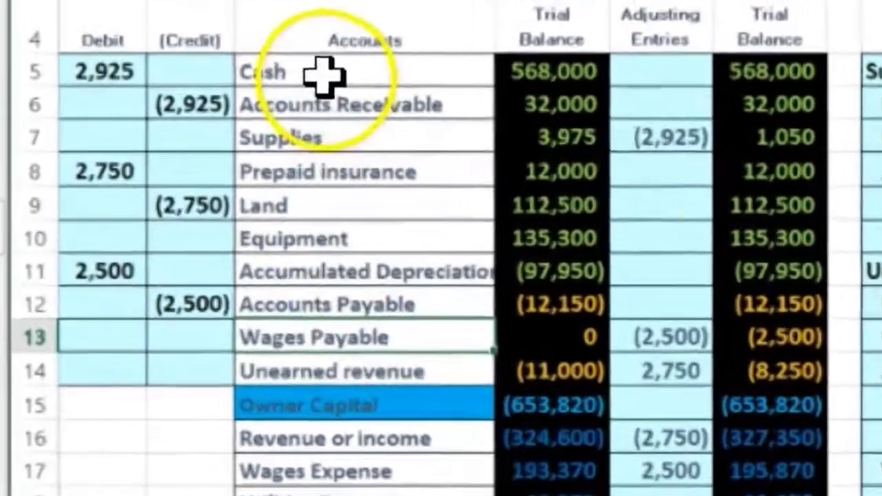
- Among the balance sheet accounts of the trial balance, fill the Wages Payable account name with light green
drag(324, 74, 333, 370)
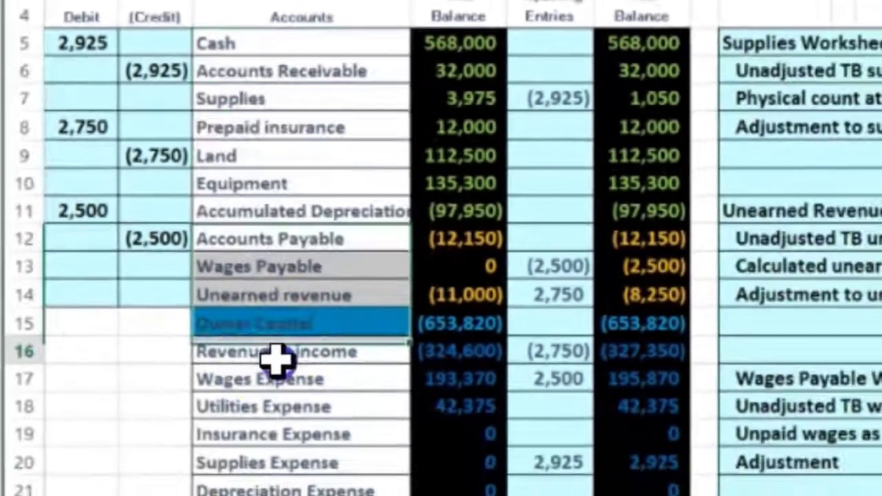
drag(369, 479, 386, 495)
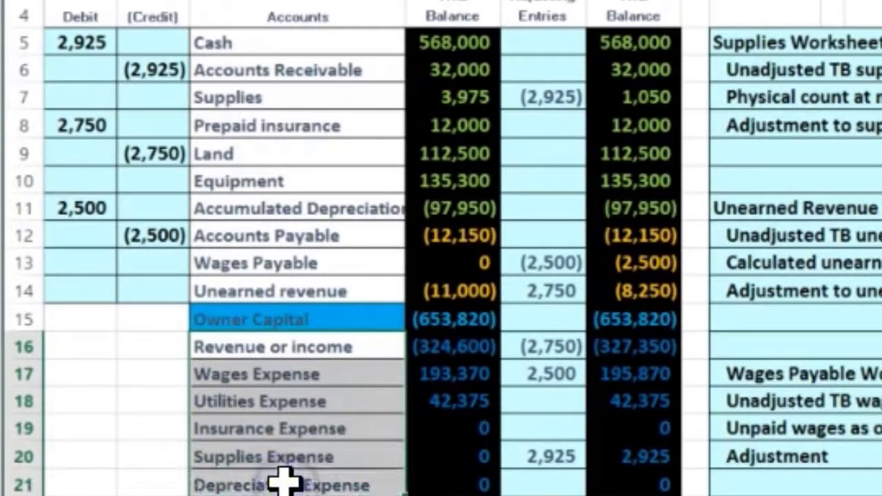
drag(262, 46, 286, 290)
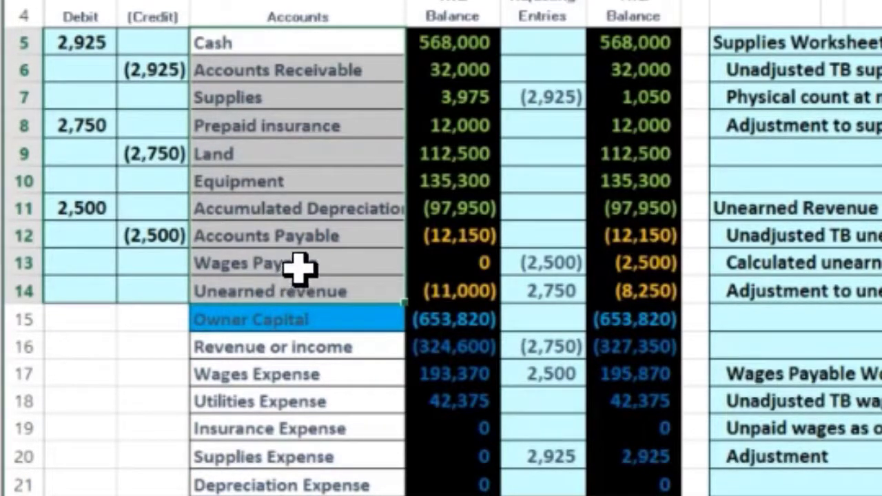
click(324, 269)
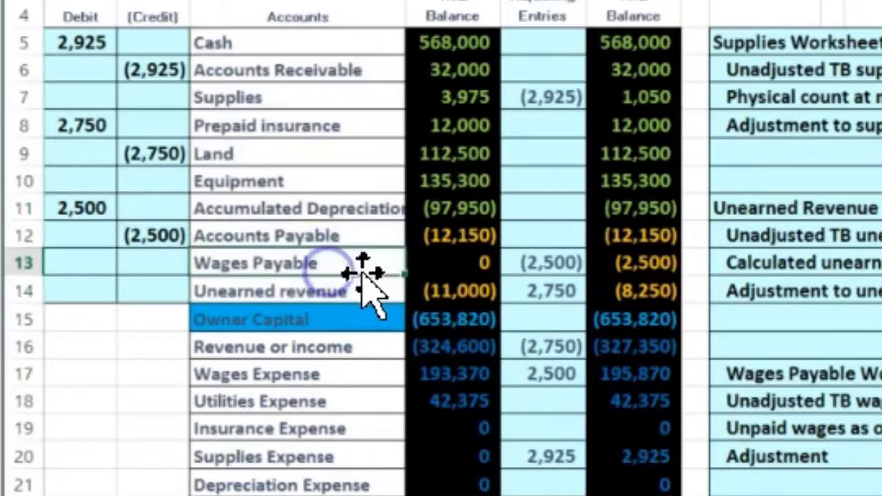
right_click(347, 270)
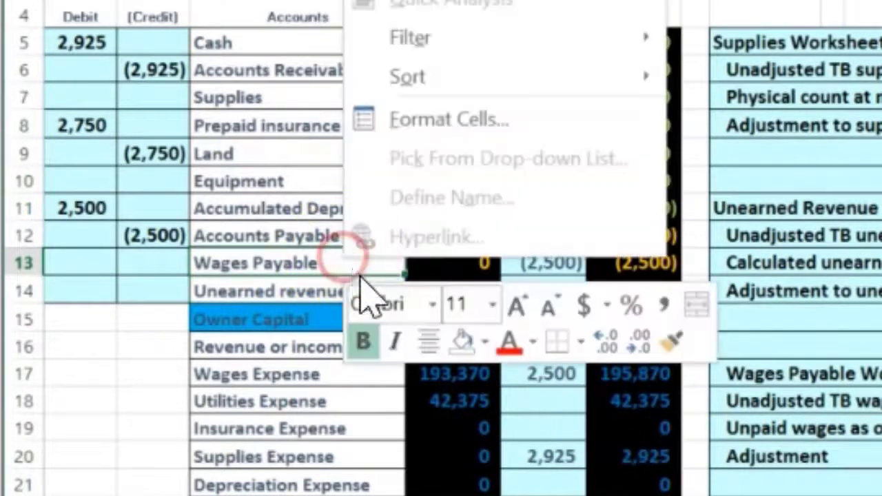
click(483, 341)
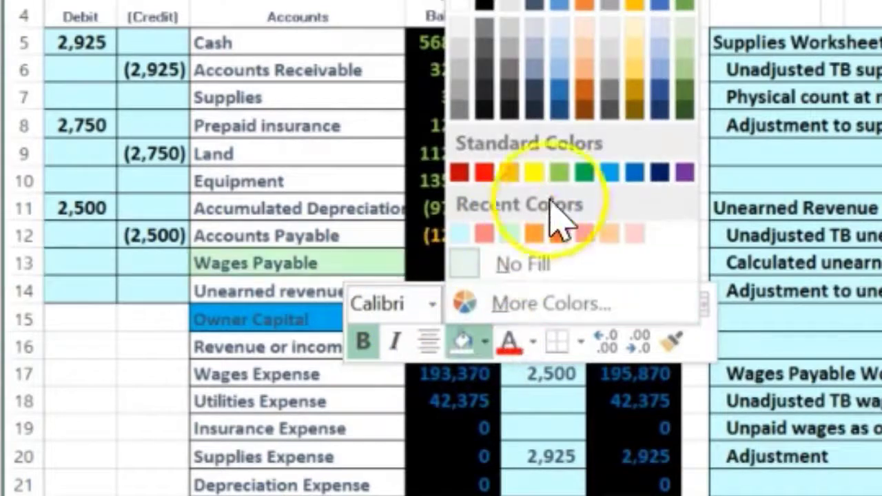
click(561, 174)
- Among the income statement accounts of the trial balance, fill the Wages Expense account name with the same light green
click(295, 405)
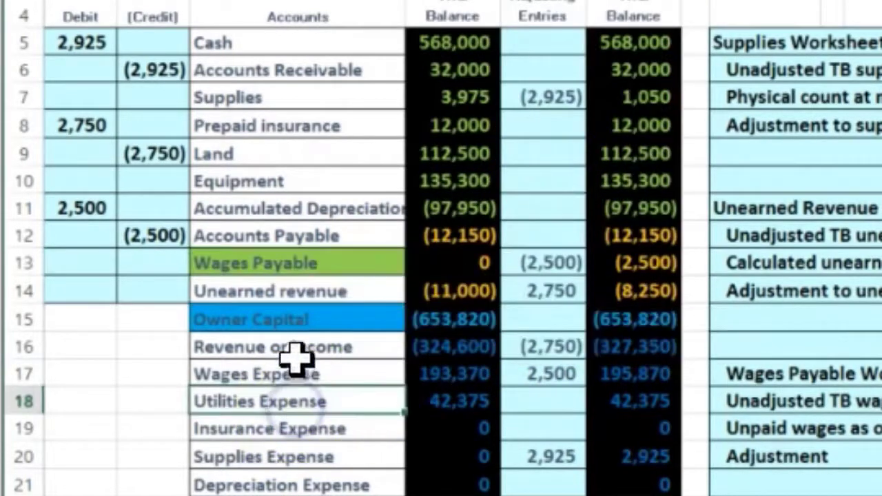
click(294, 351)
drag(294, 353, 291, 471)
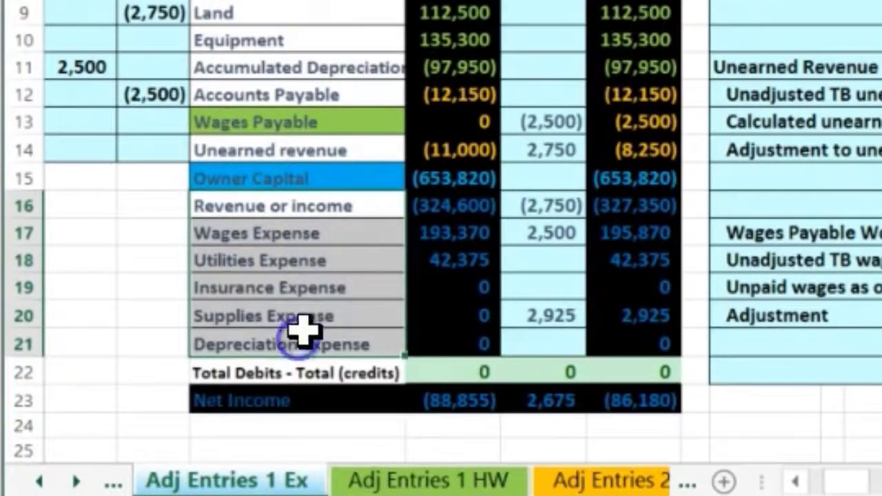
click(351, 286)
click(349, 231)
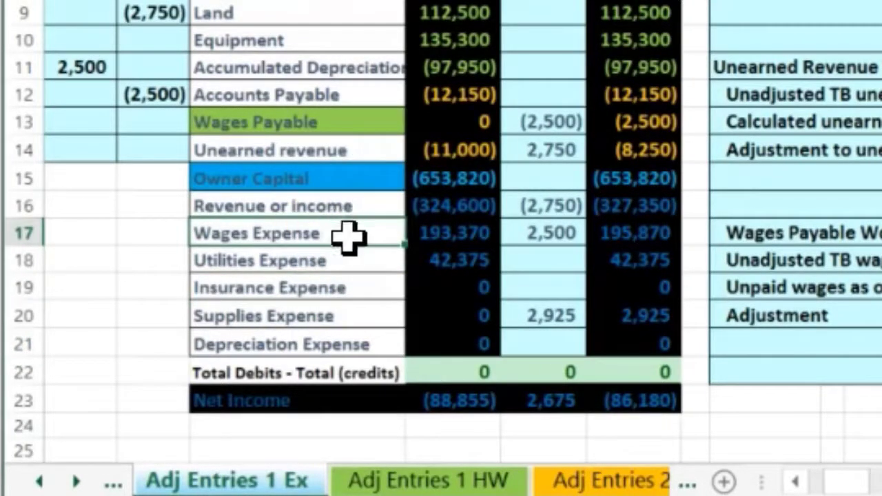
right_click(348, 236)
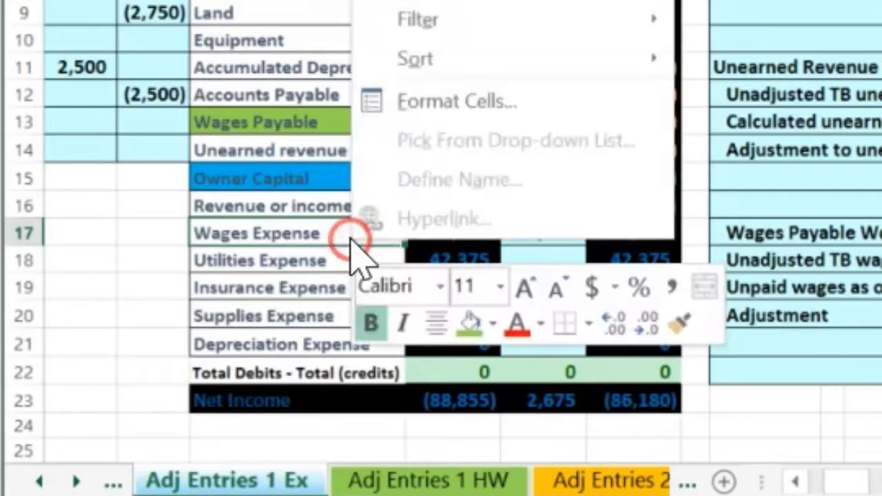
click(474, 324)
click(248, 295)
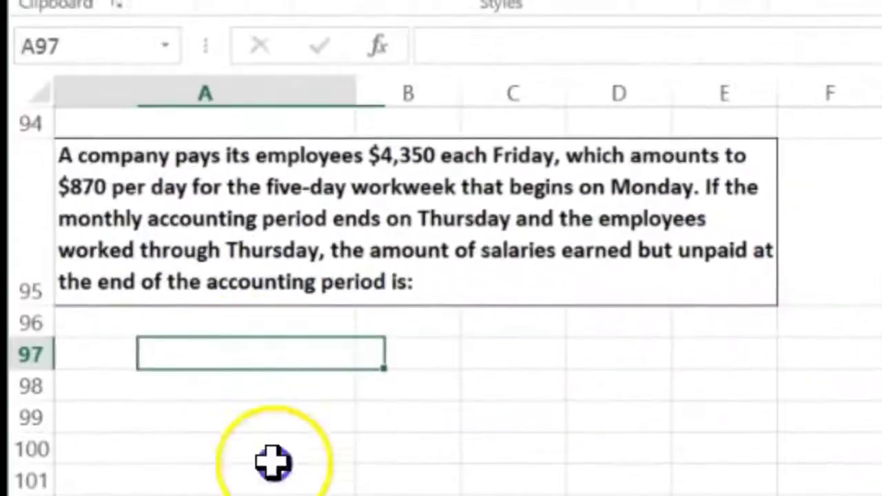
- Below the salaries question, enter the label "Weekly pay" in A97 and the amount 4350 in B97
click(246, 354)
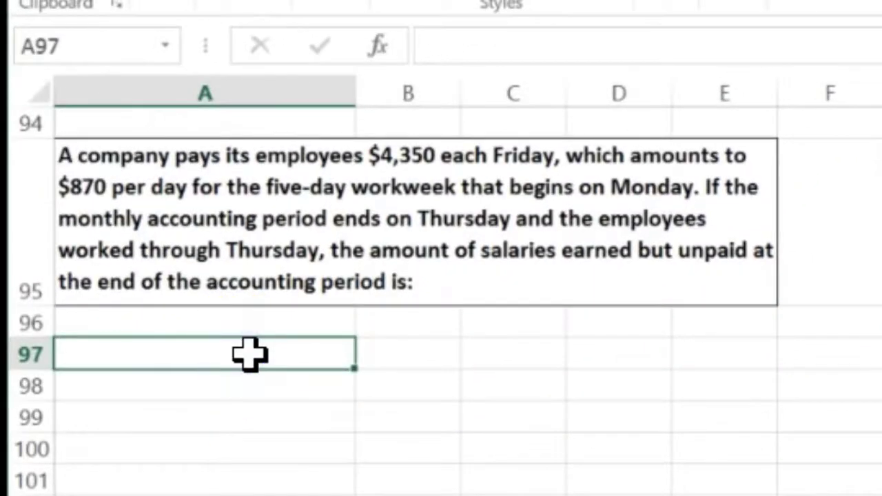
text(Weel)
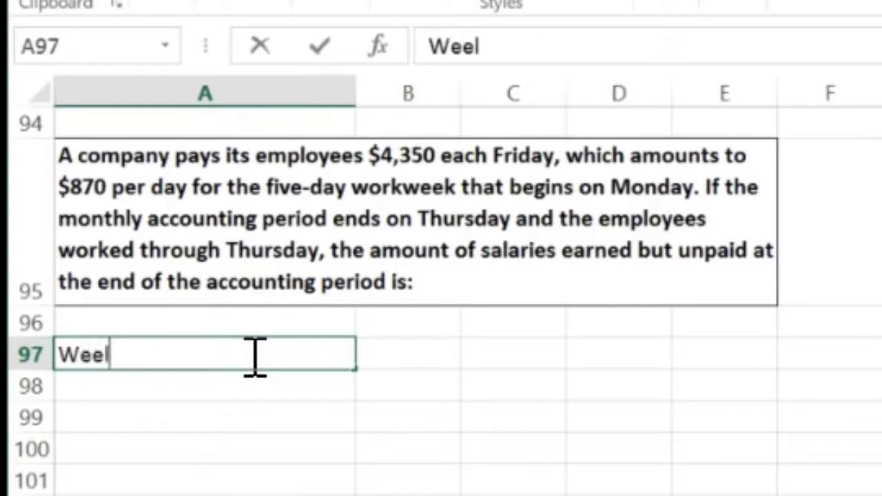
text(y)
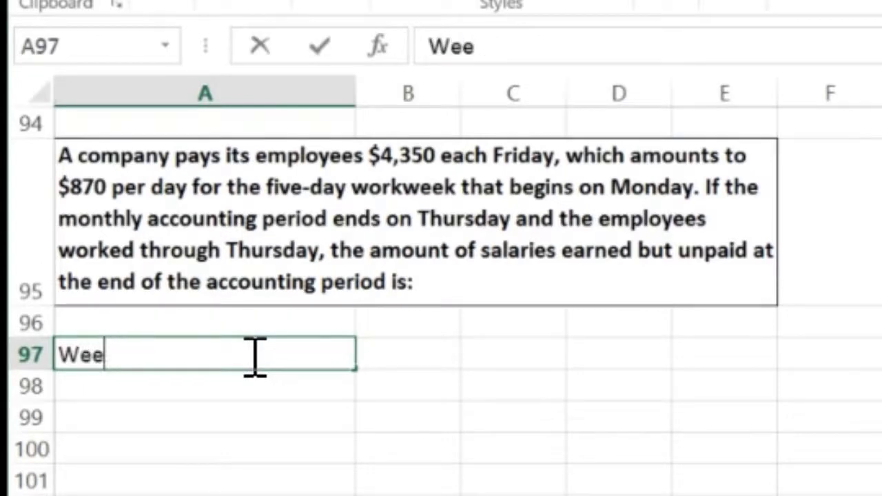
text(kly pay)
key(Tab)
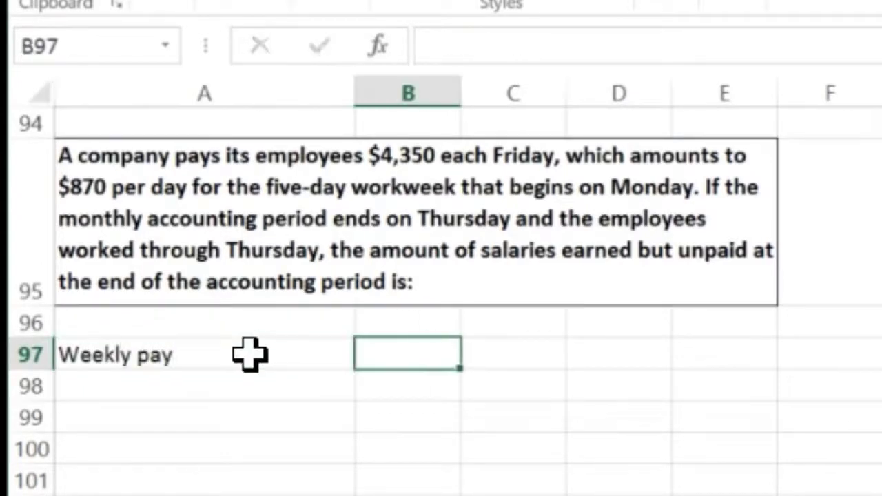
text(4350)
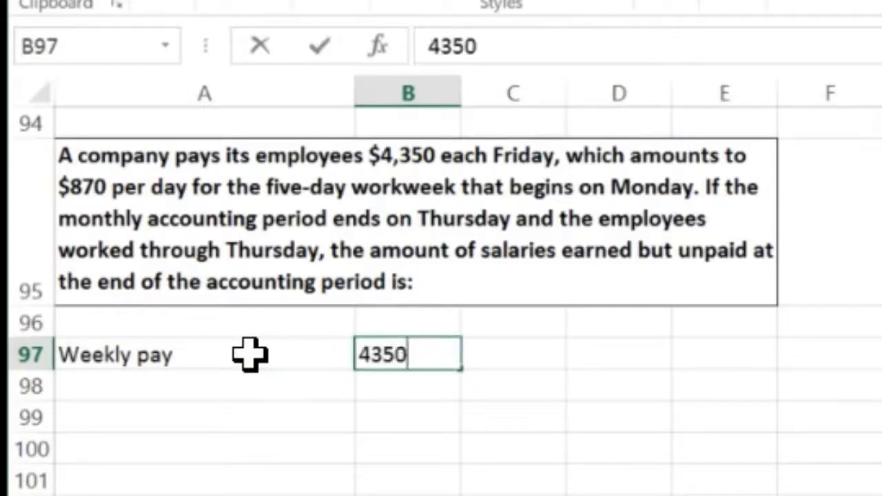
key(Return)
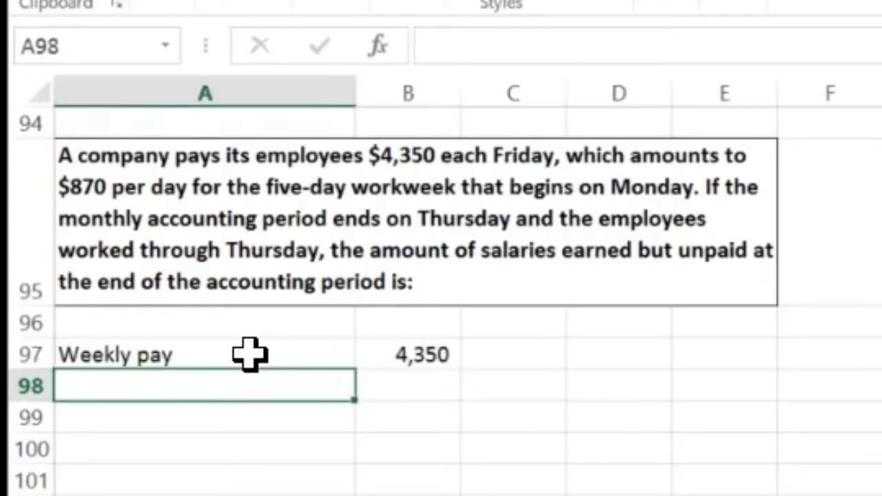
- Enter the label "days in the week" in A98 and the value 5 in B98
text(days in the )
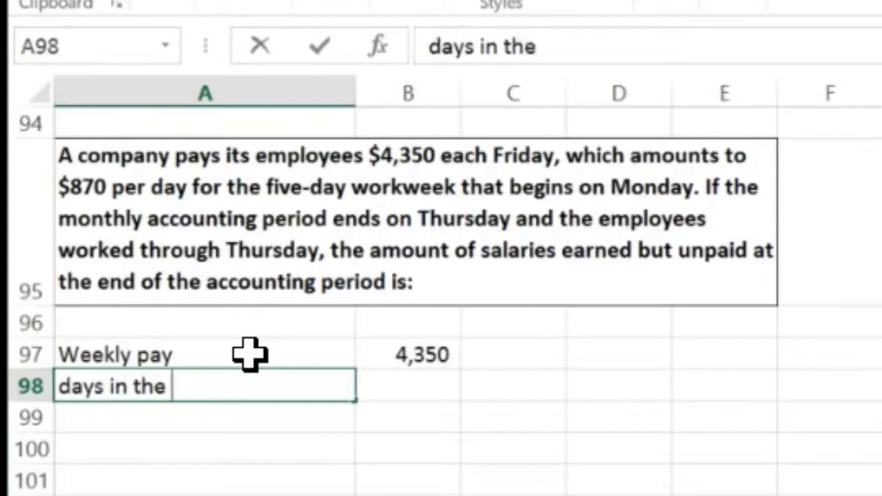
text(week)
key(Tab)
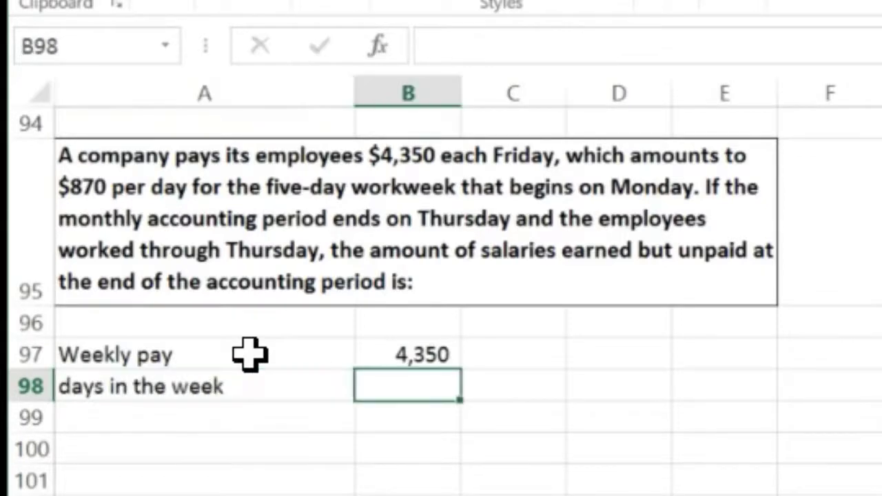
text(5)
key(Return)
- Calculate the daily pay in B99 with =B97/B98 and label it "Pay per day" in A99
key(Right)
key(F2)
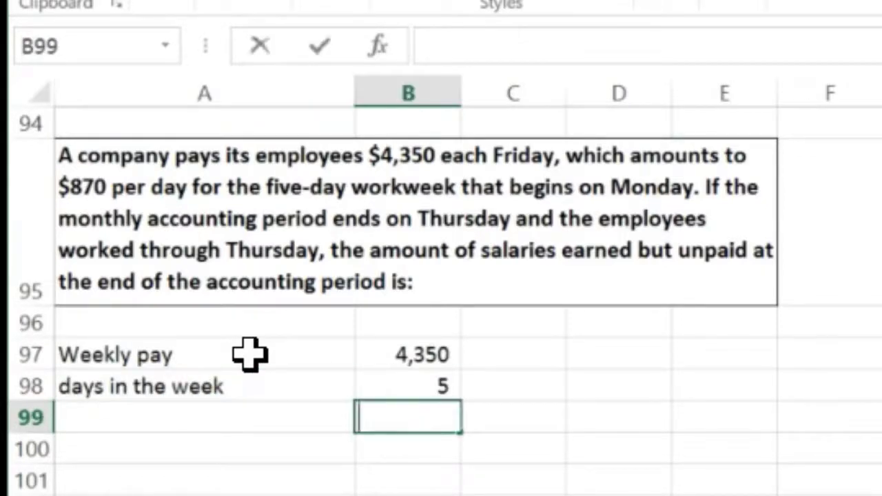
text(=)
click(378, 358)
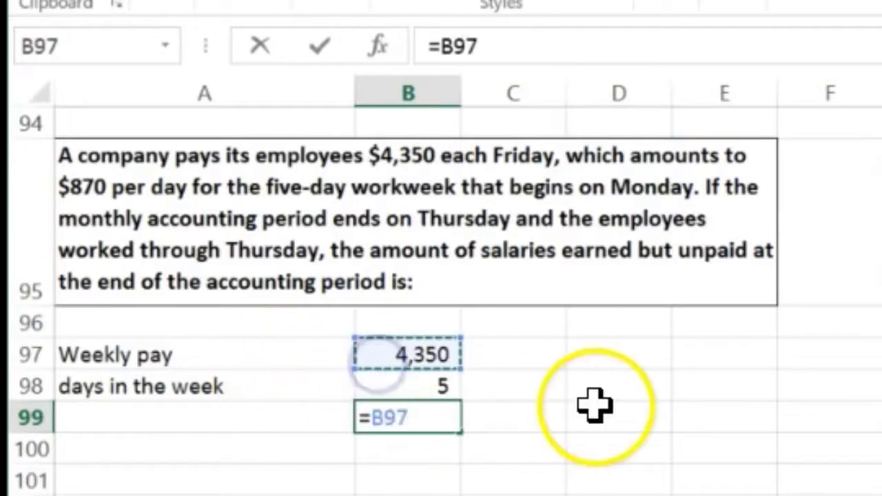
text(/)
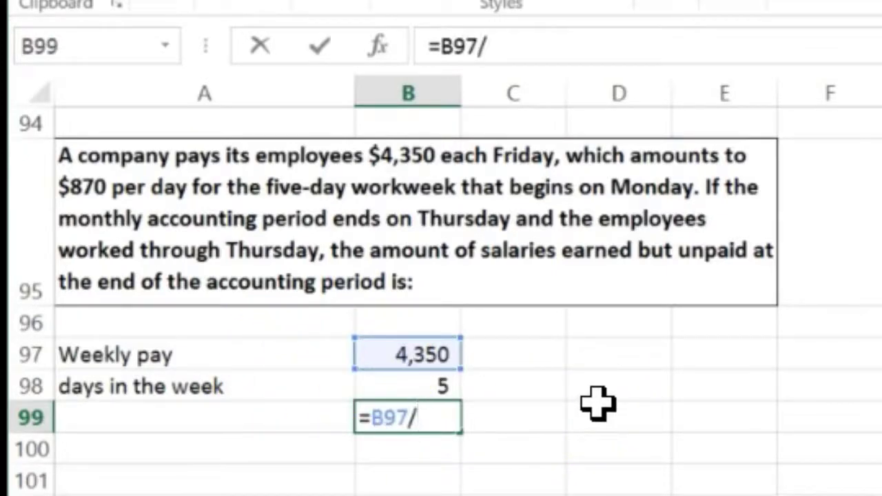
click(428, 379)
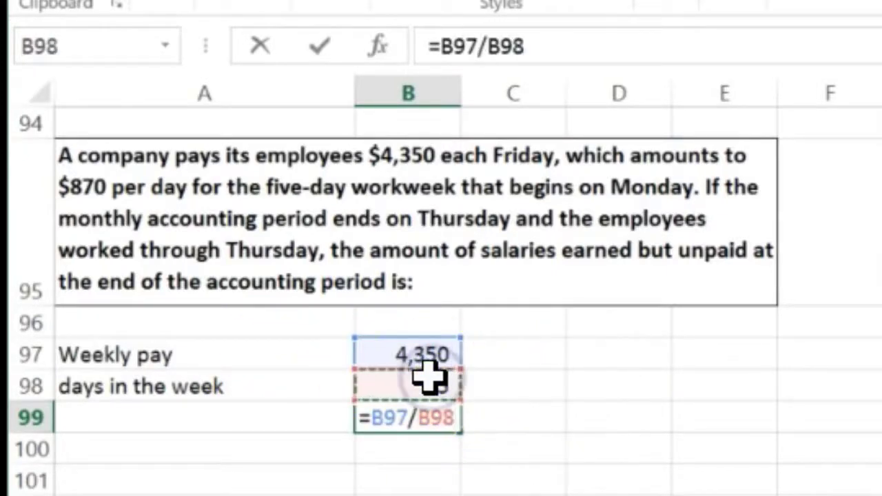
key(Return)
key(Left)
key(Up)
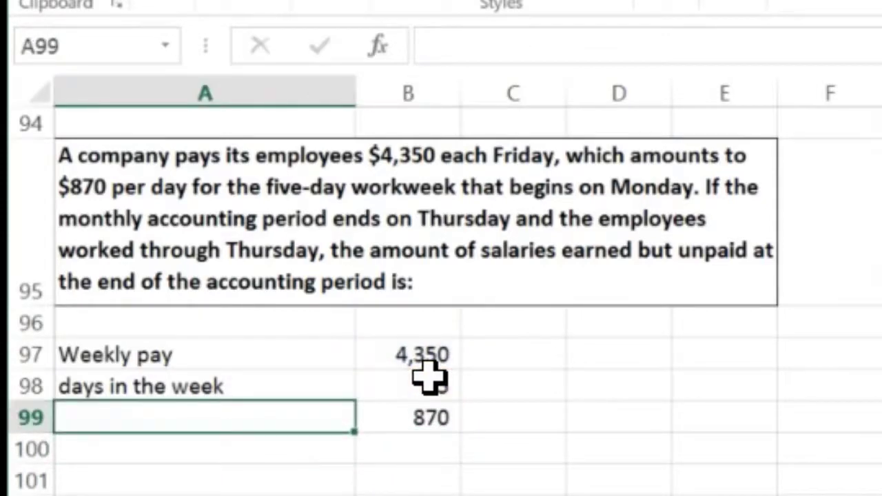
text(Pay)
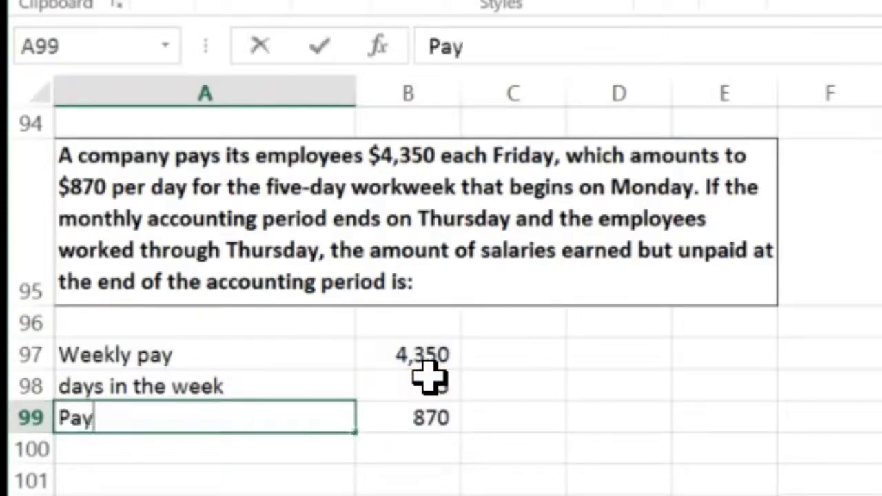
text( per day)
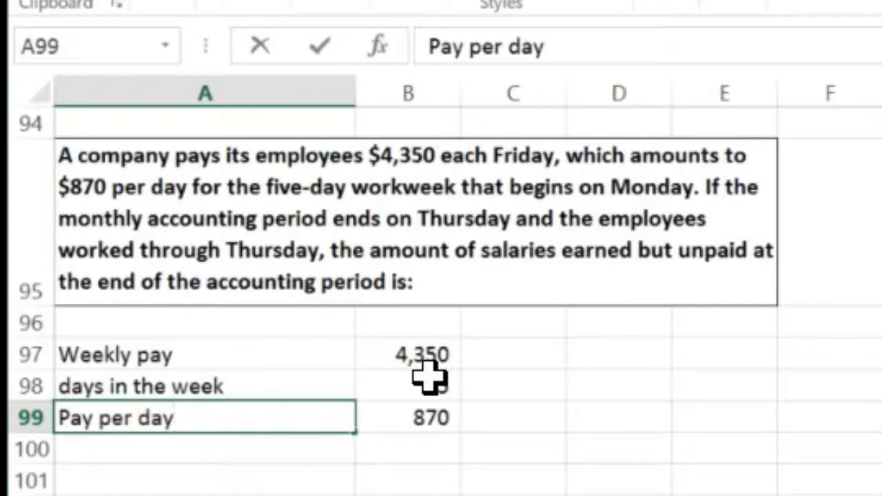
- Enter 4 in B100 as the number of days worked, directly below the pay per day
key(Return)
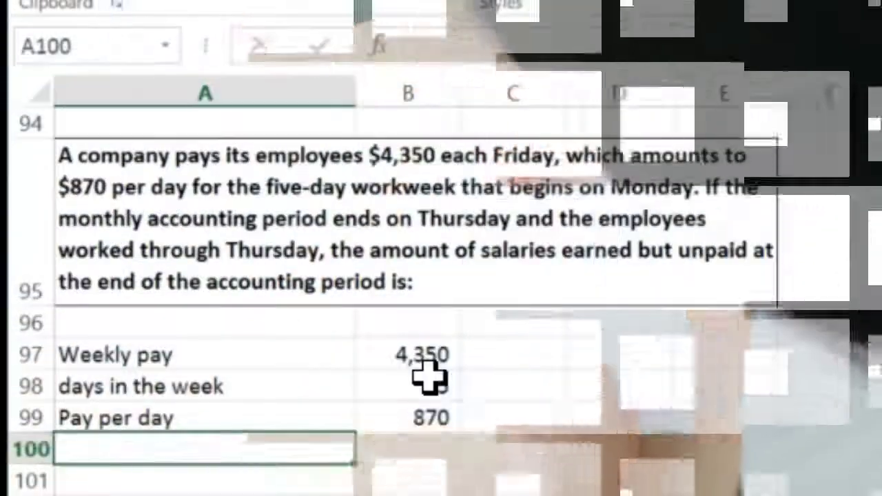
key(Return)
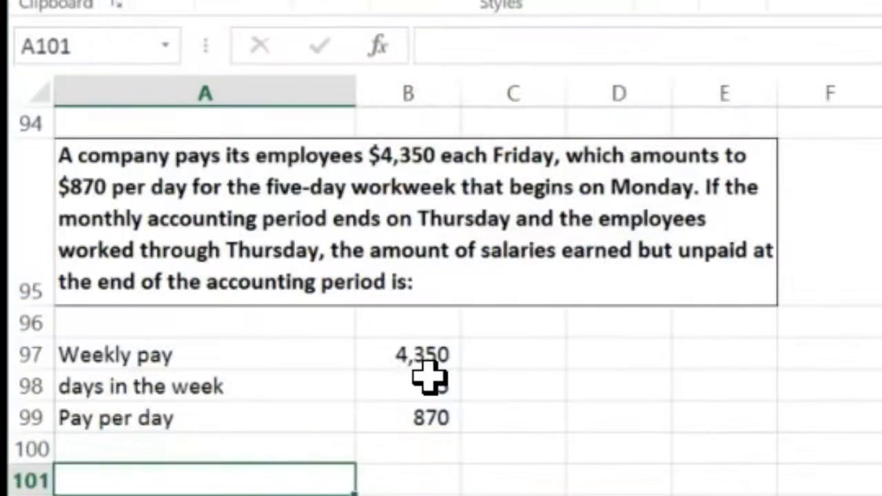
key(Up)
key(Right)
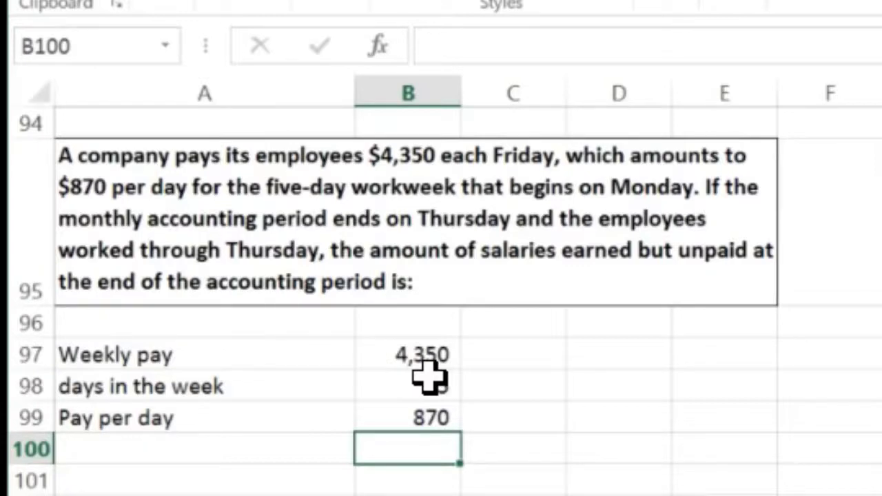
text(4)
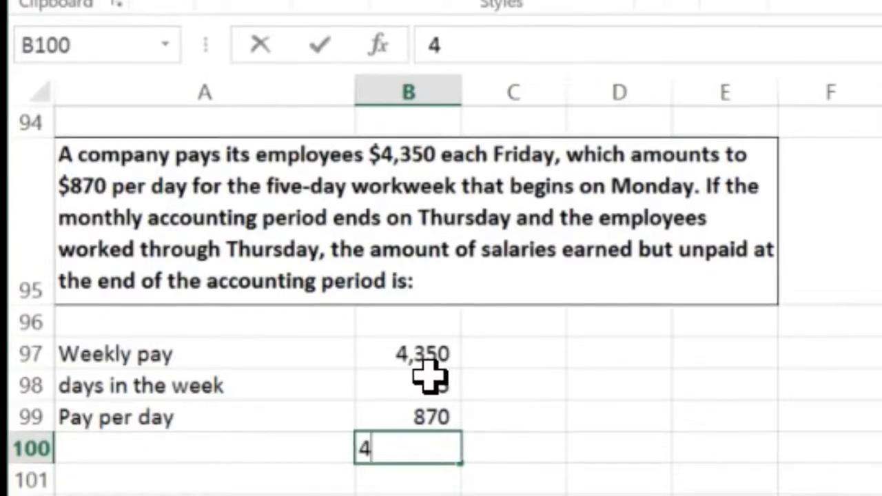
key(Return)
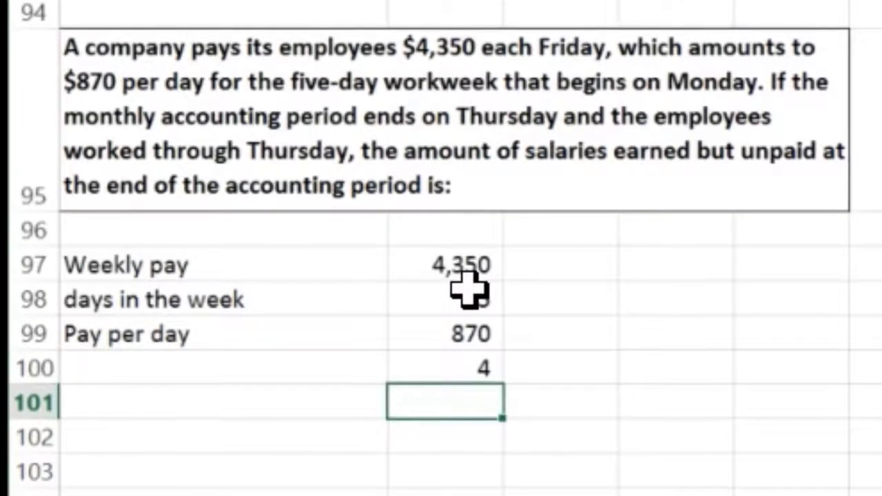
- Calculate the salaries earned but unpaid in B101 with =B99*B100
click(469, 323)
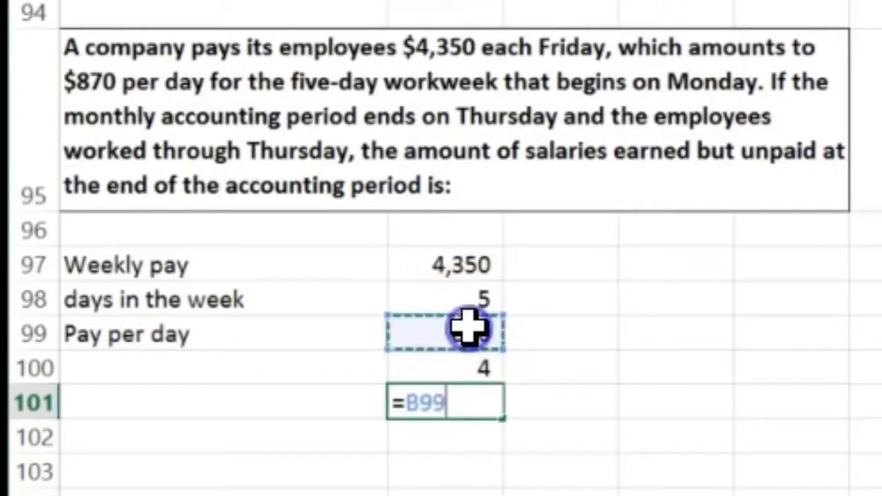
text(*/)
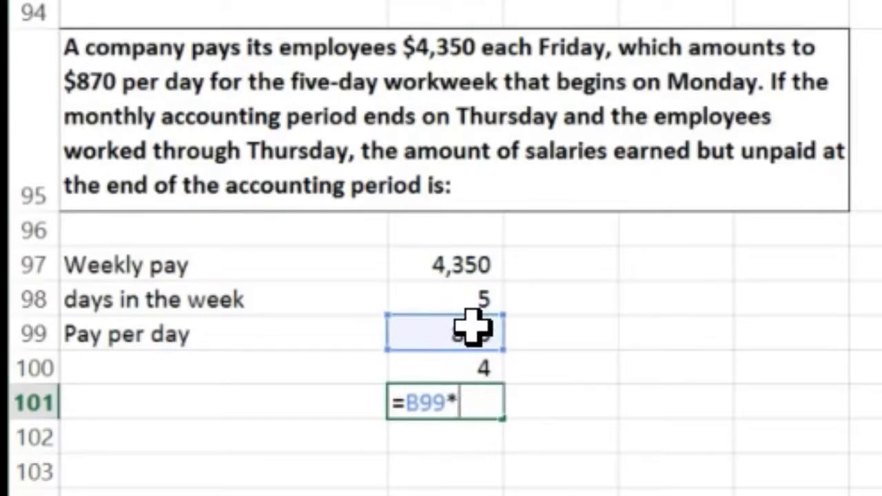
click(467, 366)
key(Return)
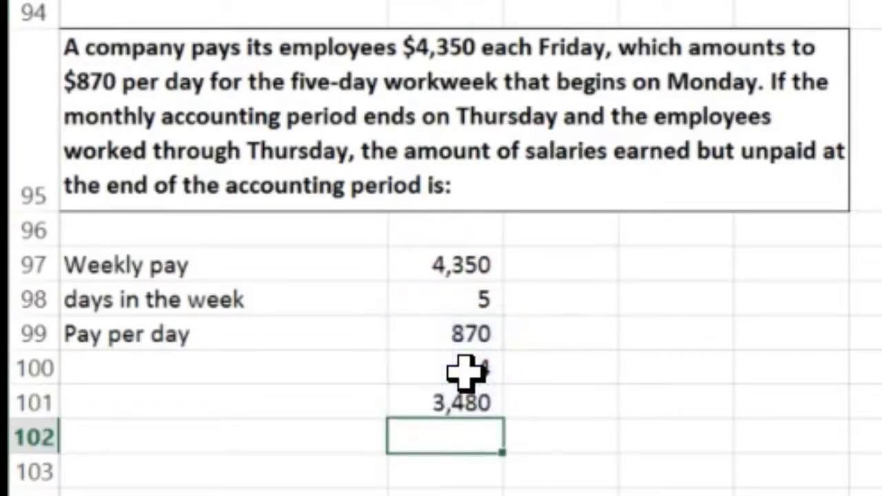
- Examine the trial balance accounts to determine which ones the year-end salary accrual affects, including the payable and expense accounts
click(335, 401)
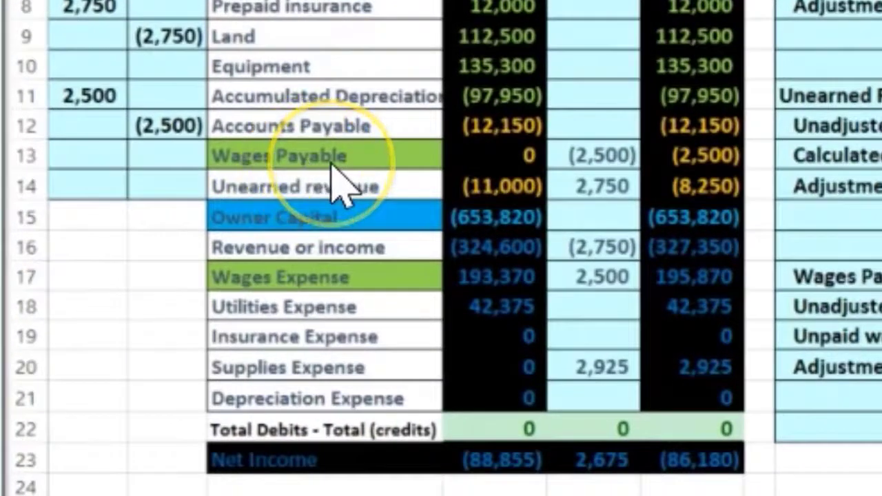
click(318, 278)
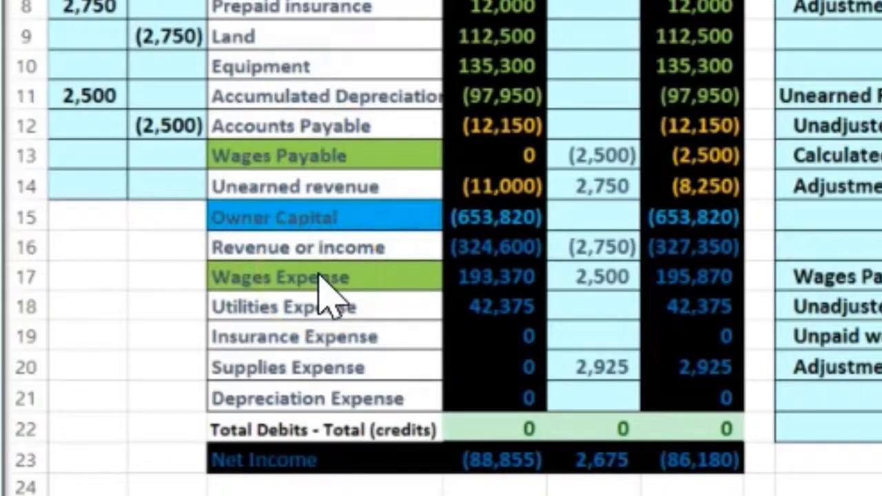
click(190, 280)
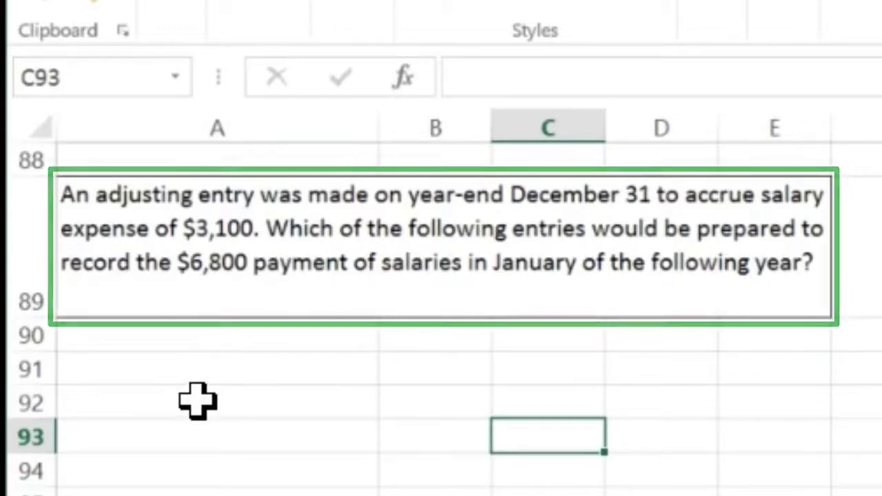
click(183, 362)
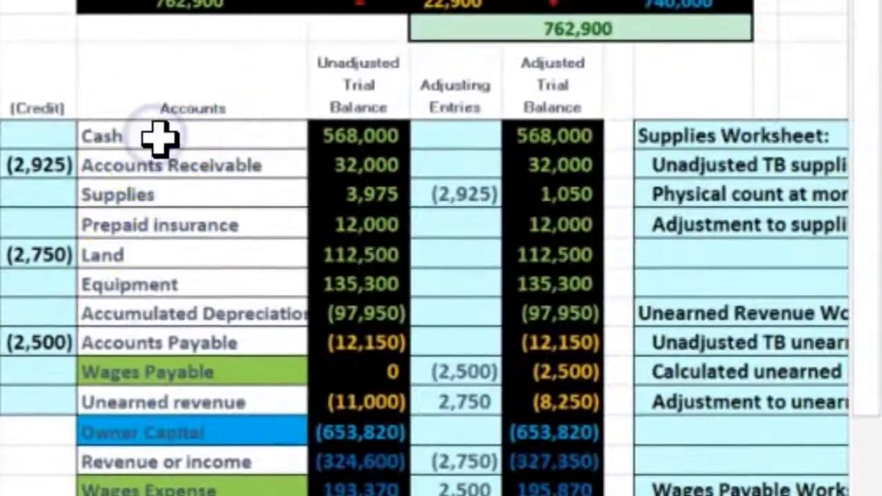
drag(462, 183, 473, 377)
drag(168, 330, 182, 386)
click(184, 379)
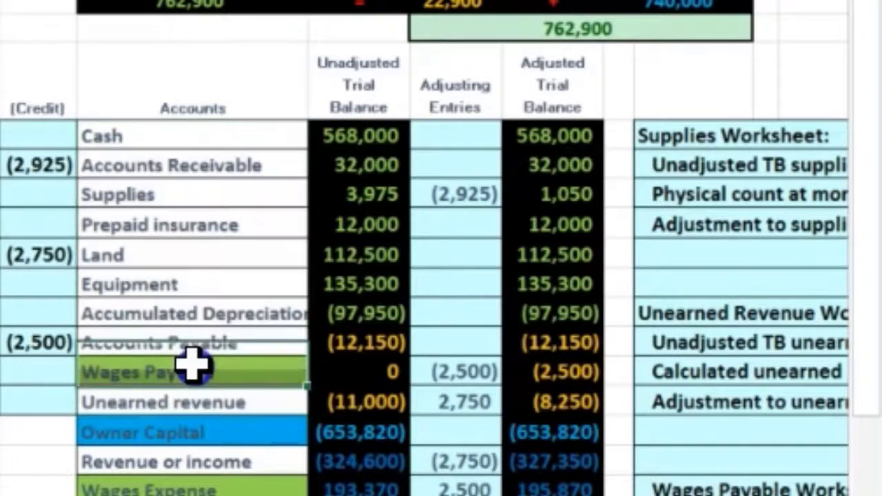
click(237, 370)
scroll(228, 344, down, 2)
drag(220, 324, 210, 388)
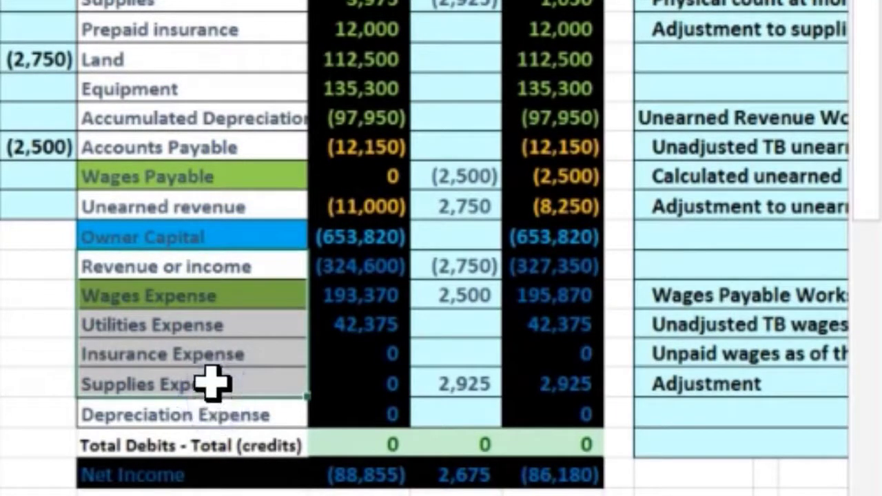
- Copy the Wages Expense account name from the trial balance into A91, below the $3,100 accrual question, as values only
click(211, 295)
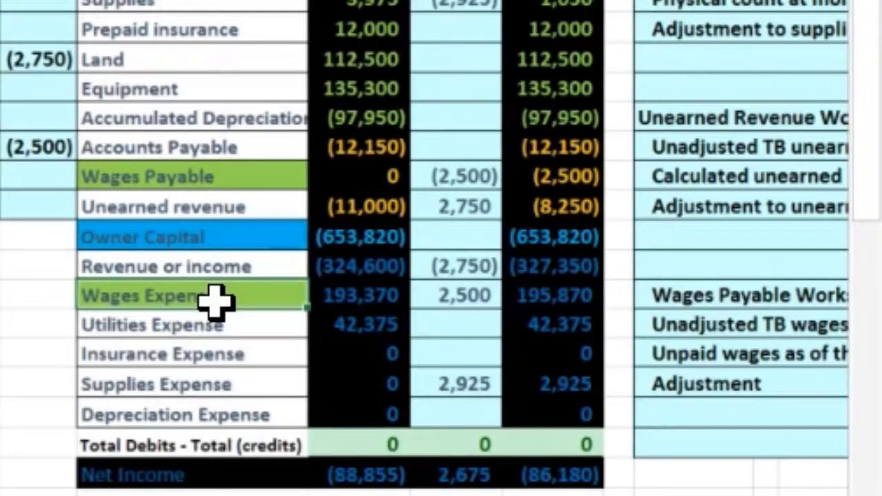
right_click(215, 298)
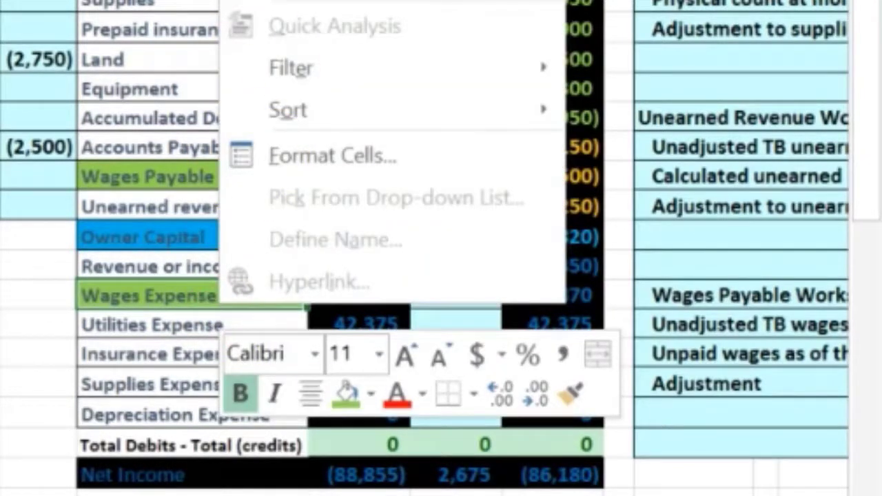
click(85, 292)
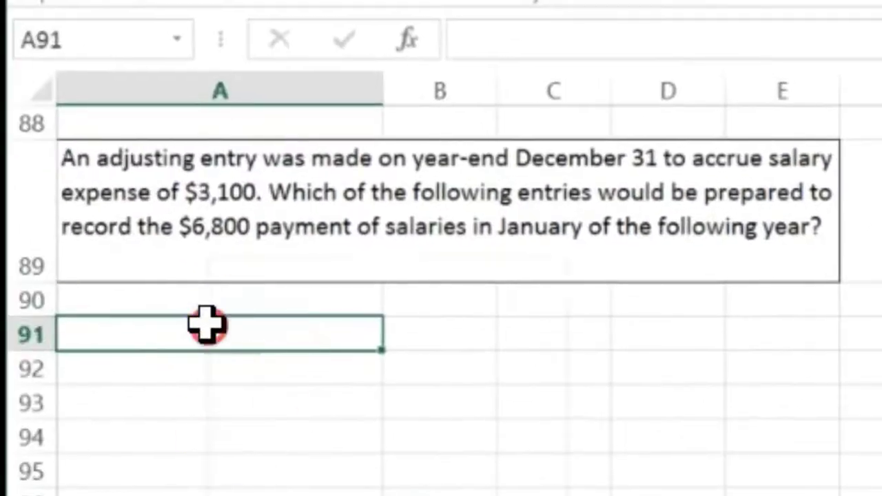
right_click(207, 325)
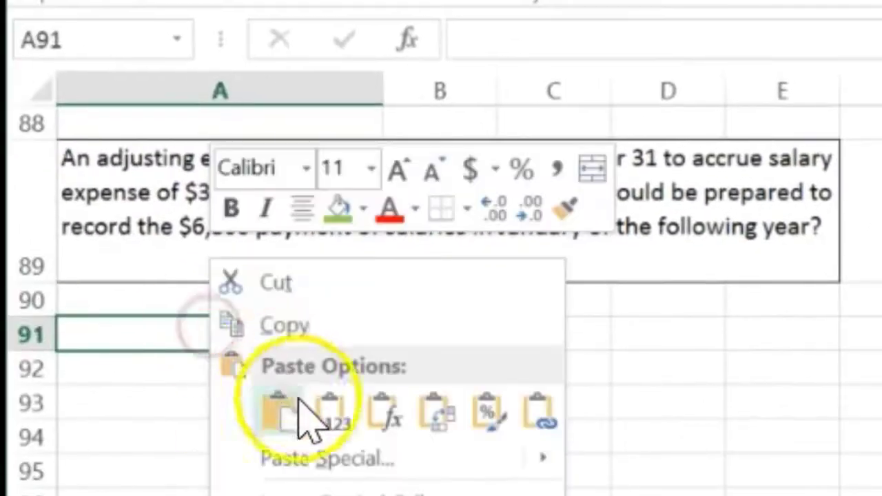
click(337, 416)
- Enter the column headings "Debit" in B90 and "Credit" in C90
click(418, 299)
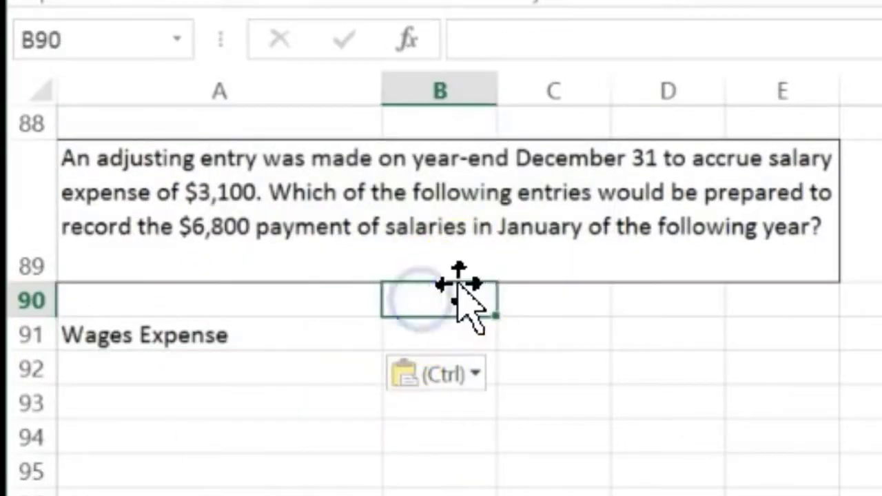
text(Debit)
key(Tab)
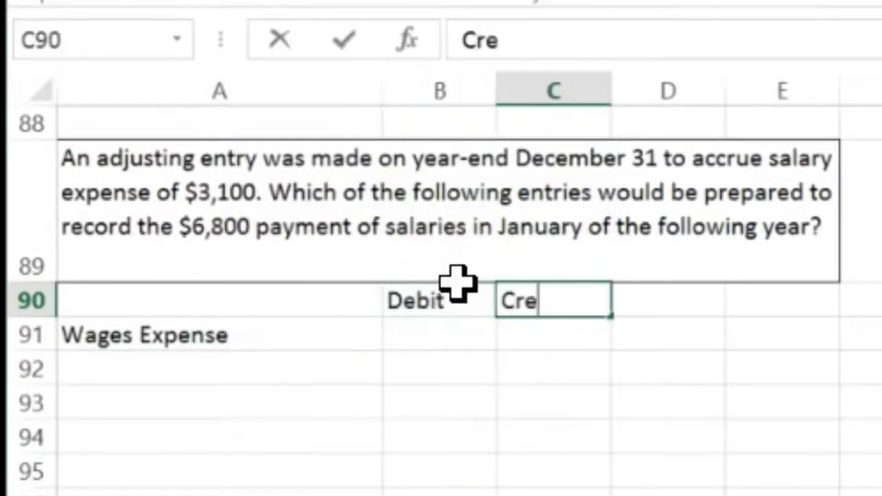
key(Return)
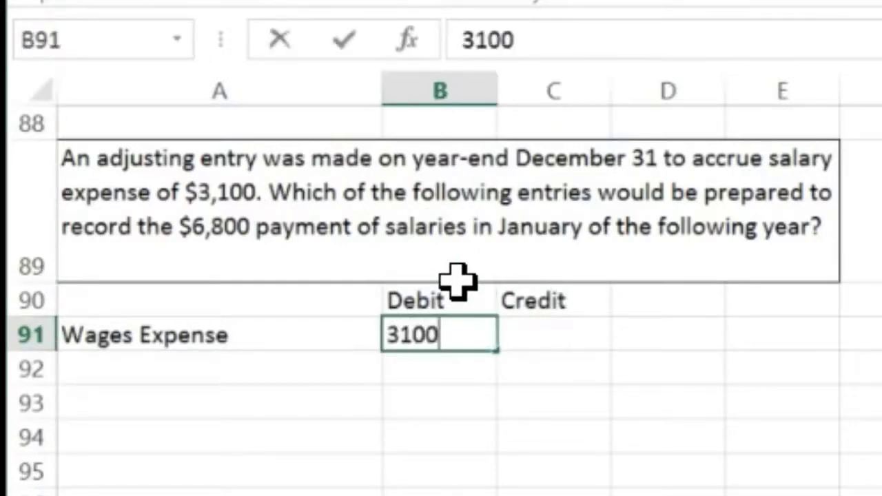
- Enter a debit of 3100 for Wages Expense in B91 and the offsetting credit in C92 as -B91
key(Return)
key(Tab)
text(-)
key(Left)
key(Up)
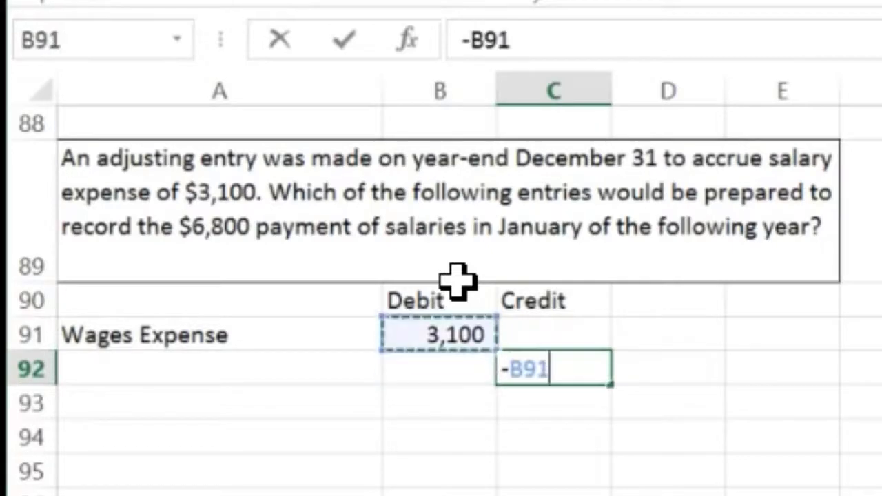
key(Return)
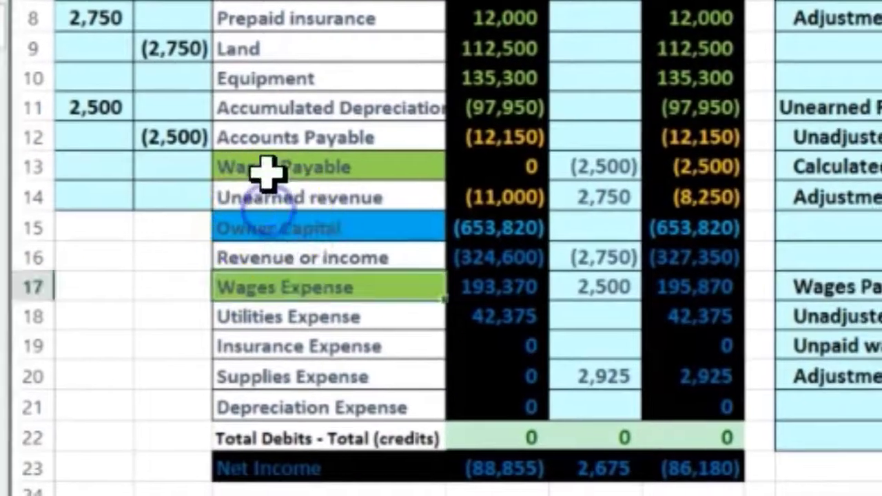
- Copy the Wages Payable account name from the trial balance into A92 as values only
click(268, 172)
right_click(275, 178)
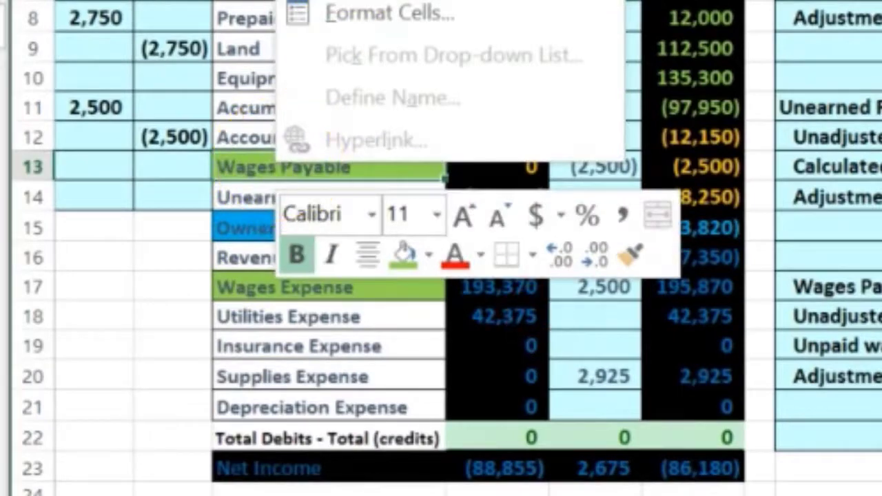
key(ctrl+c)
click(240, 338)
right_click(256, 340)
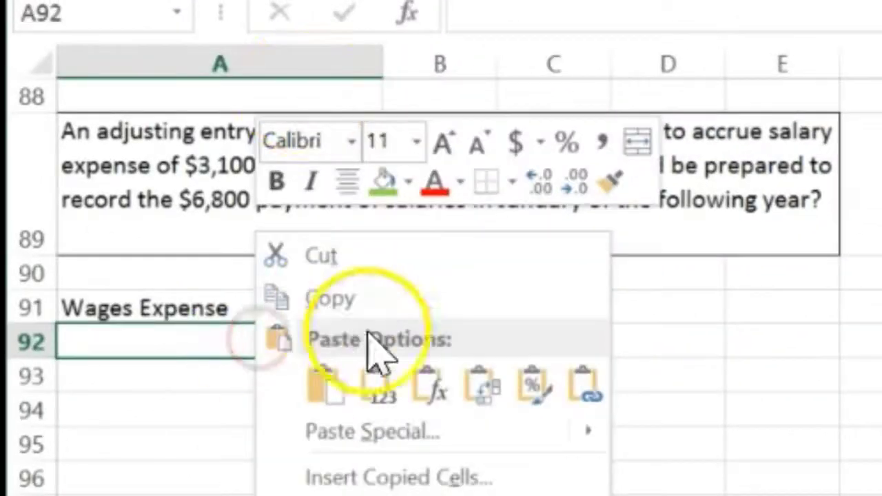
click(377, 384)
click(337, 494)
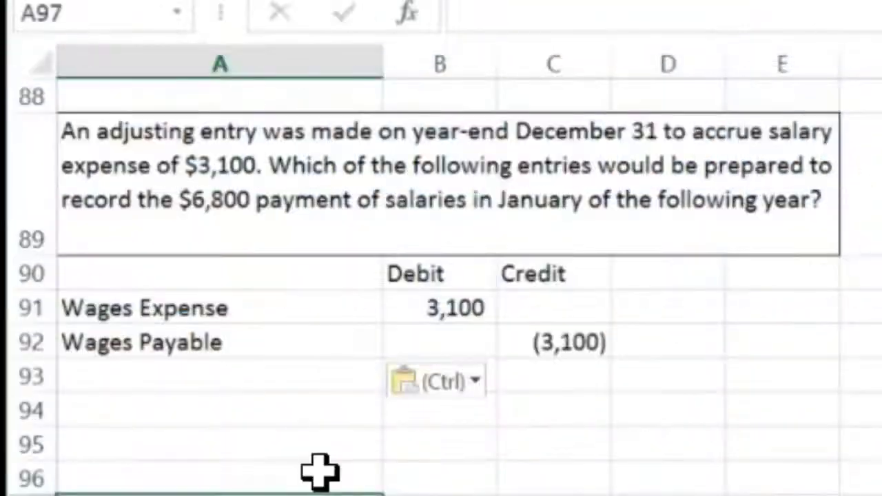
drag(323, 319, 518, 336)
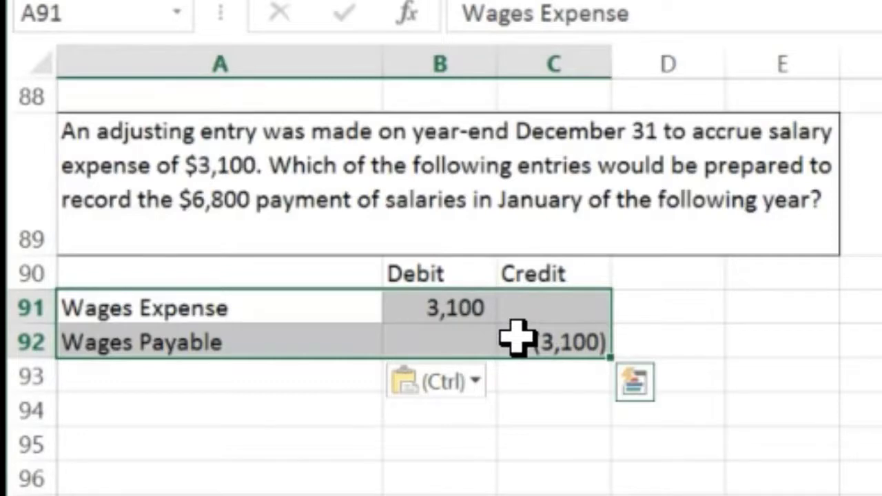
drag(333, 299, 418, 299)
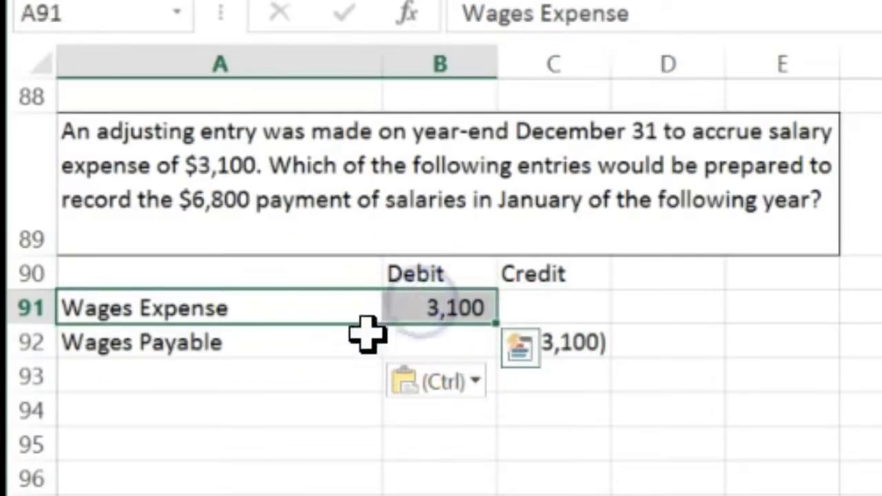
drag(364, 335, 555, 351)
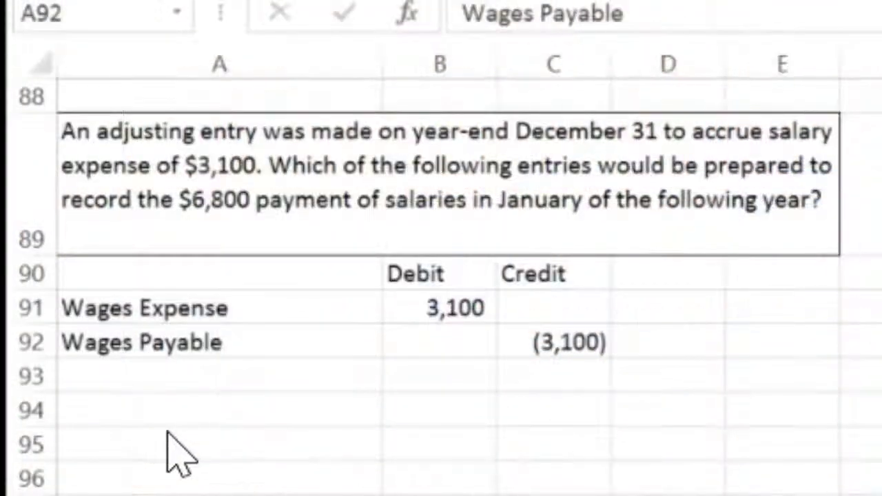
key(ctrl+v)
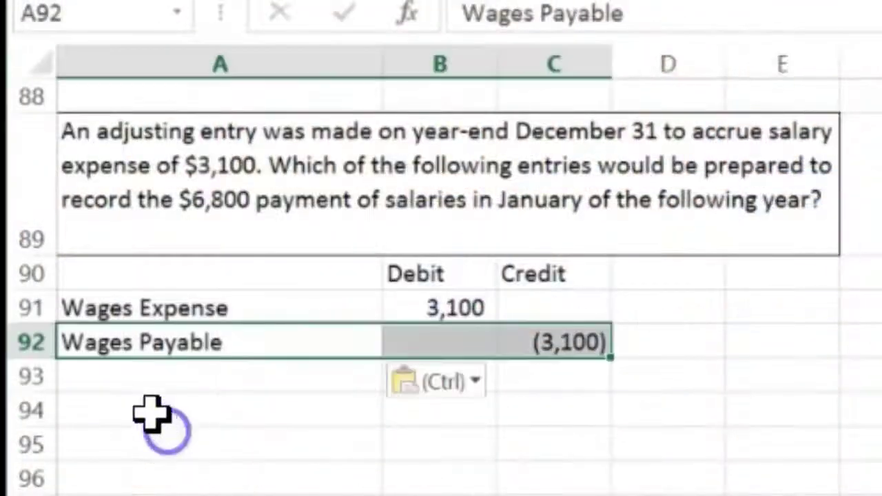
- Enter "Cash" in A97, leaving rows above it for the debit accounts, with a credit of -6800 in C97
click(147, 400)
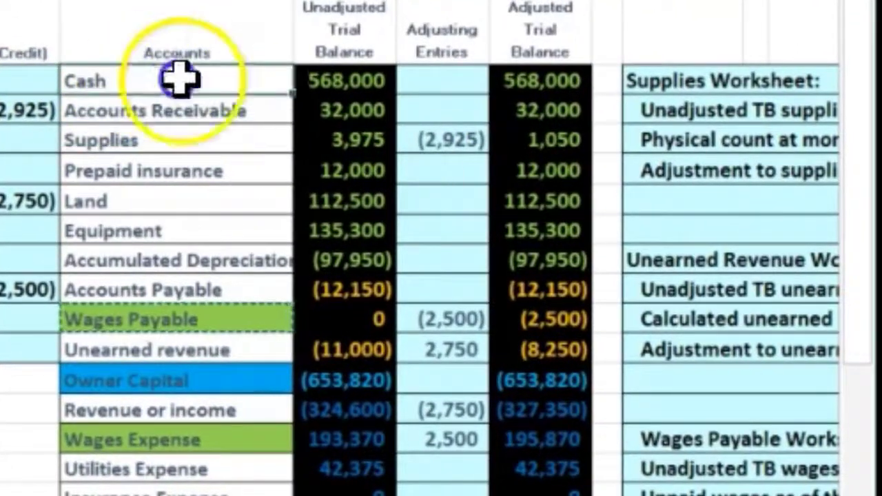
click(301, 80)
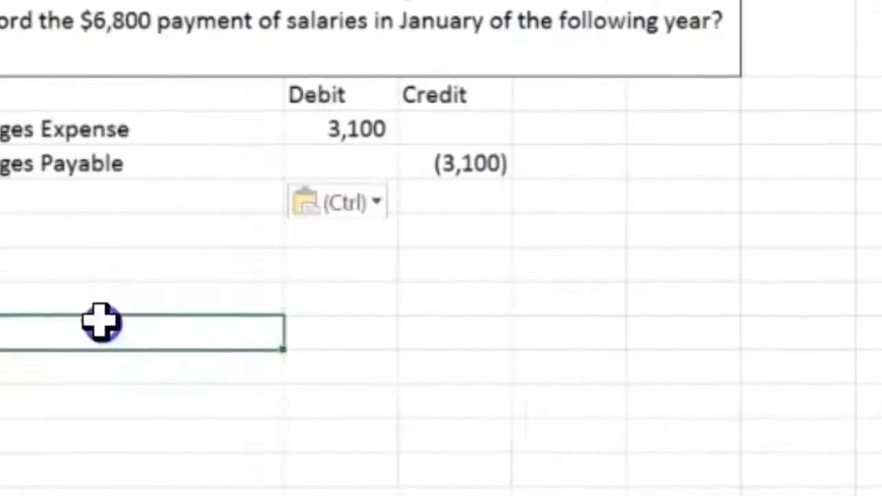
right_click(163, 325)
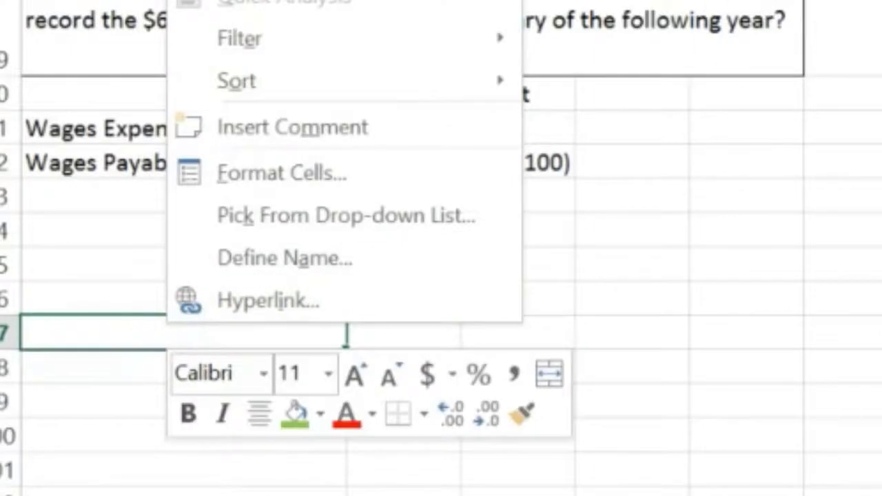
key(Escape)
click(189, 325)
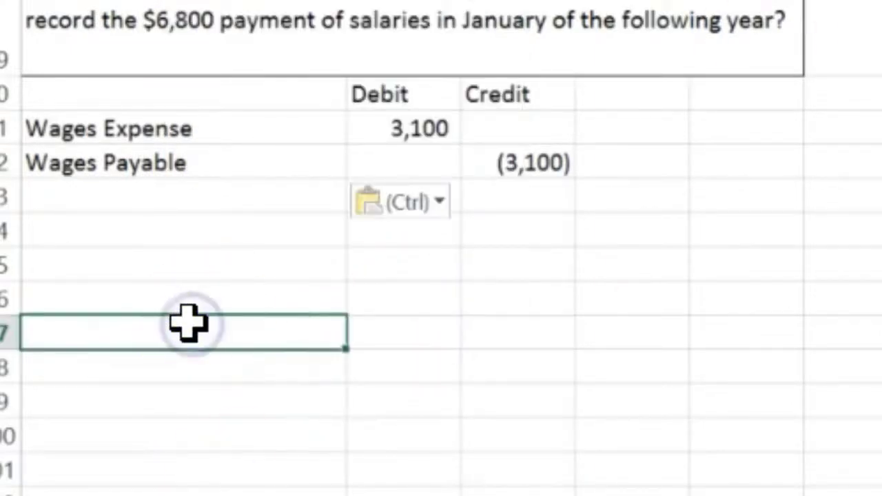
text(Cash)
key(Tab)
key(Tab)
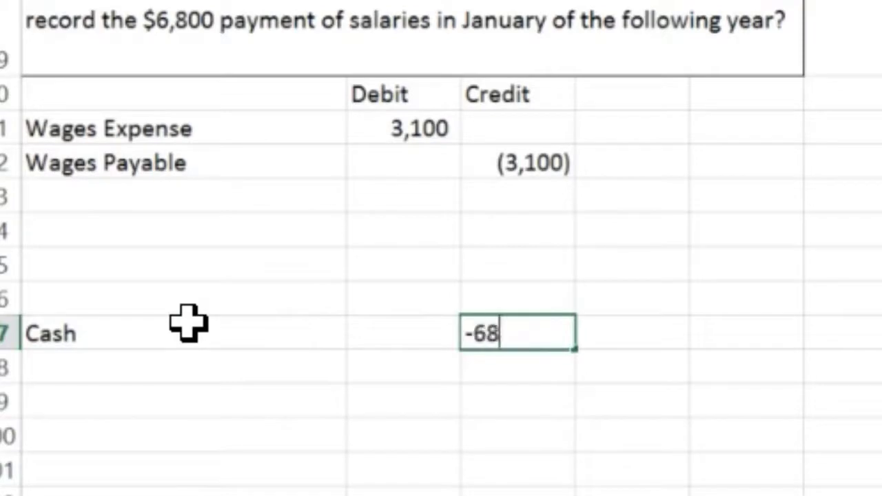
text(-6800)
key(Return)
key(Up)
key(Right)
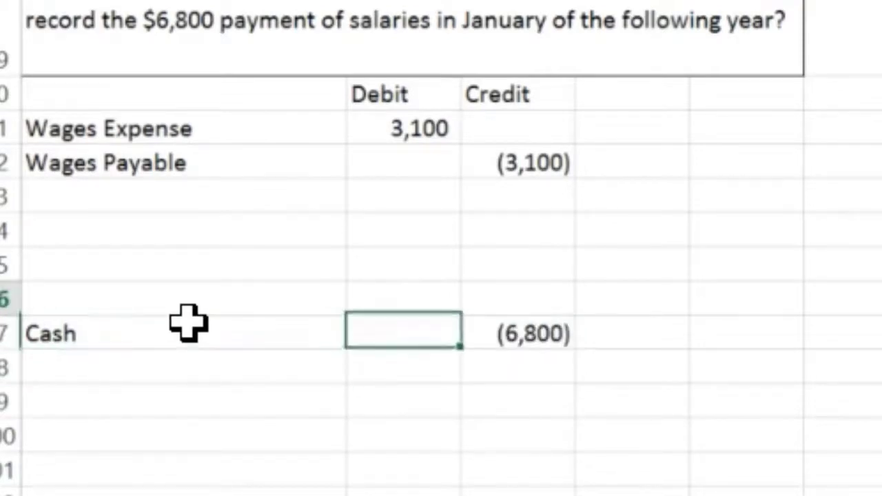
- Copy the Wages Expense account name from the trial balance into A95 as values only
key(Up)
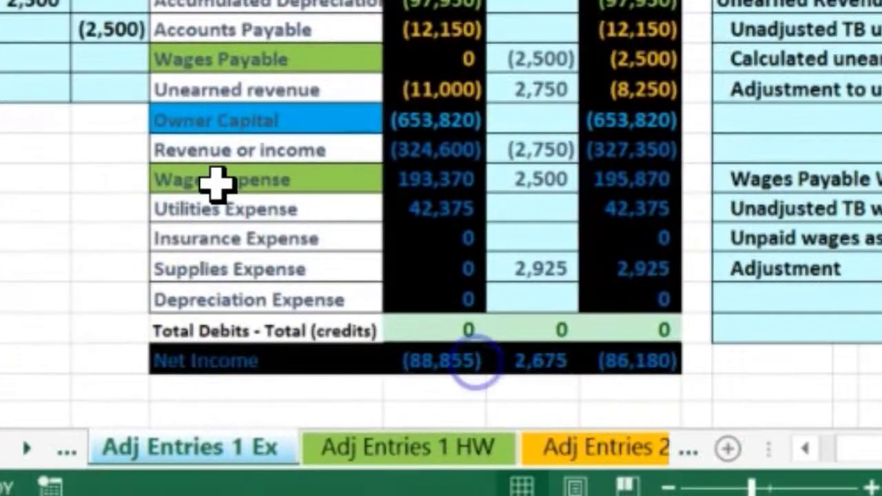
click(258, 177)
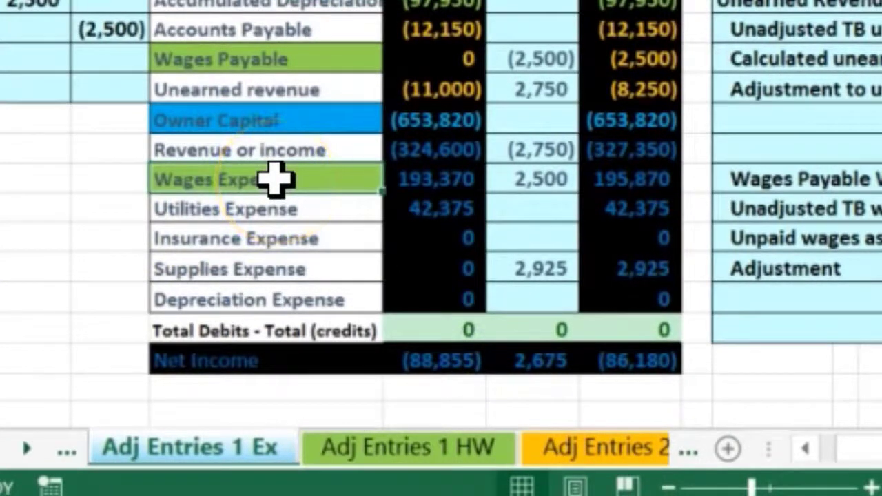
right_click(276, 178)
key(c)
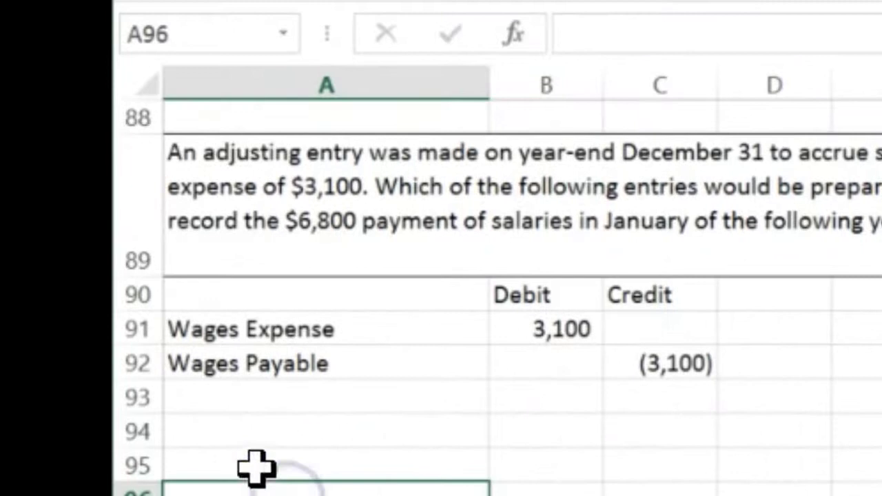
right_click(258, 460)
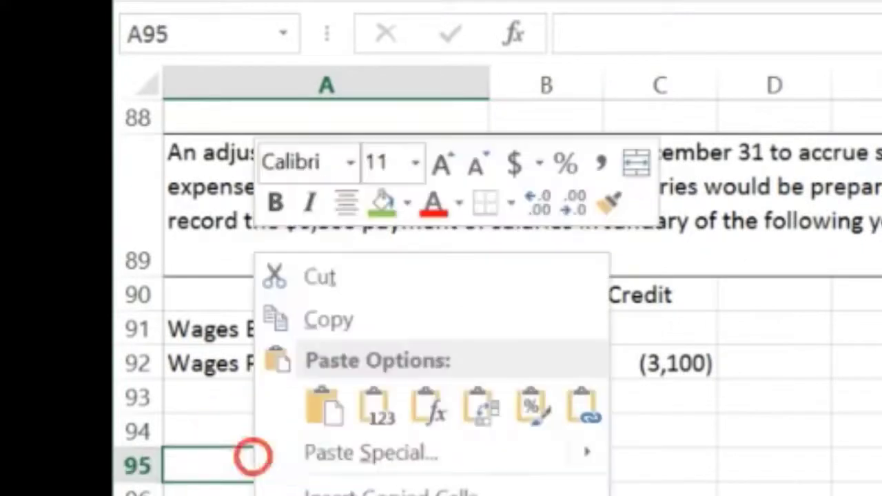
click(323, 410)
click(307, 489)
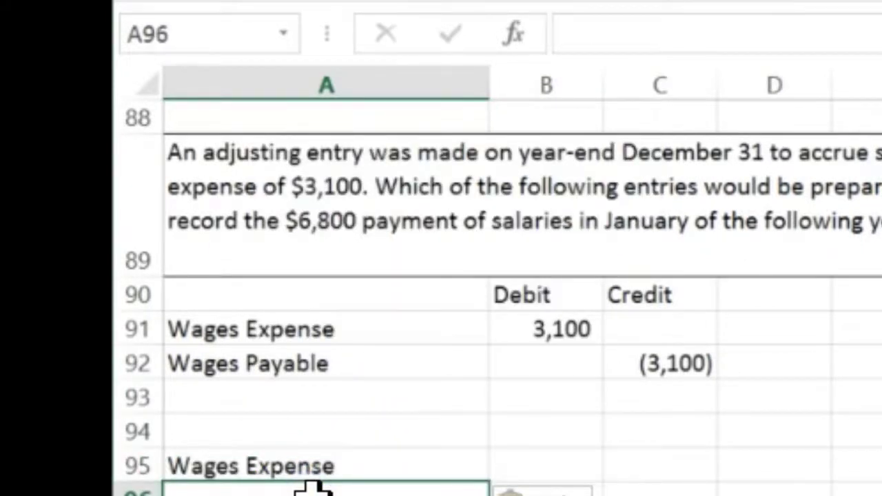
- Copy the Wages Payable account name from the accrual entry in A92 into A96, above Cash
click(641, 492)
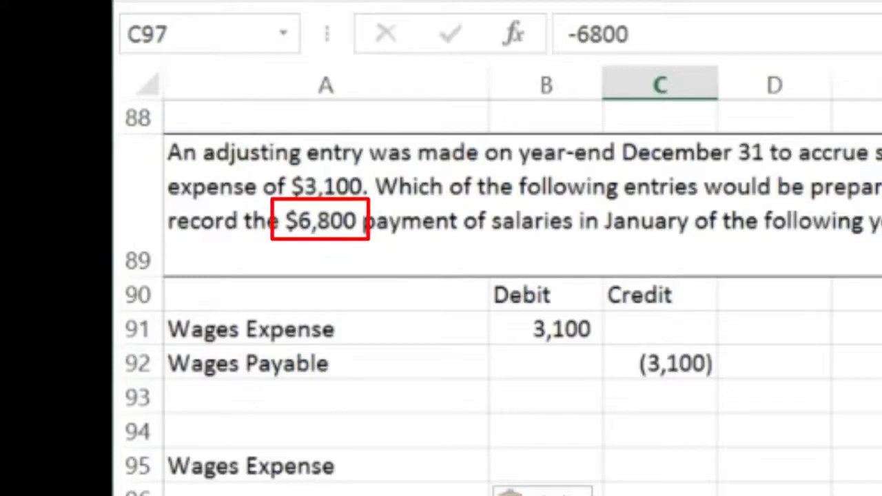
click(563, 338)
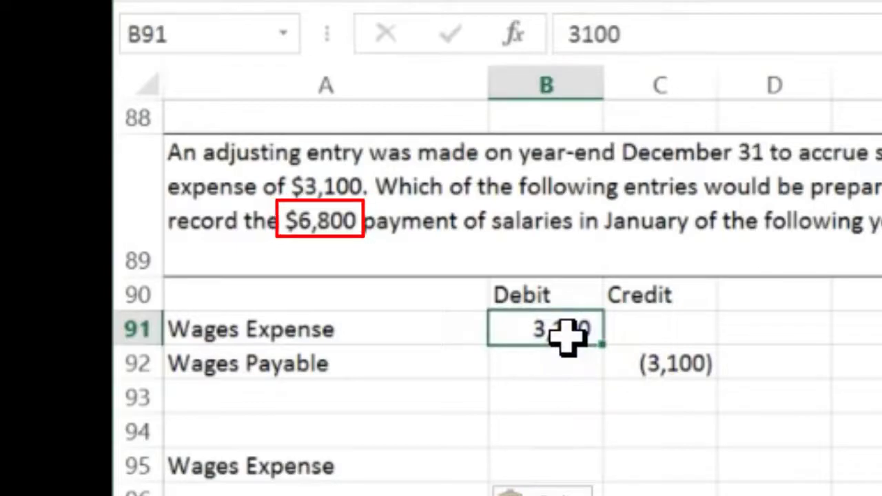
click(452, 355)
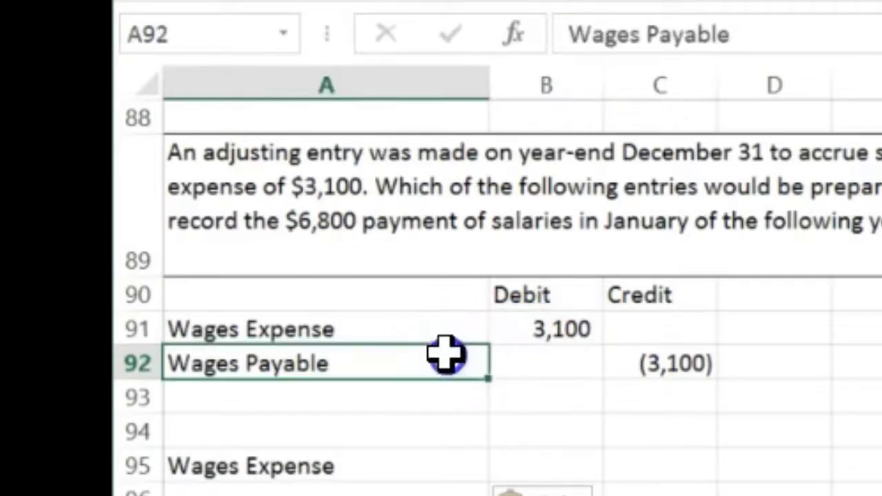
click(866, 354)
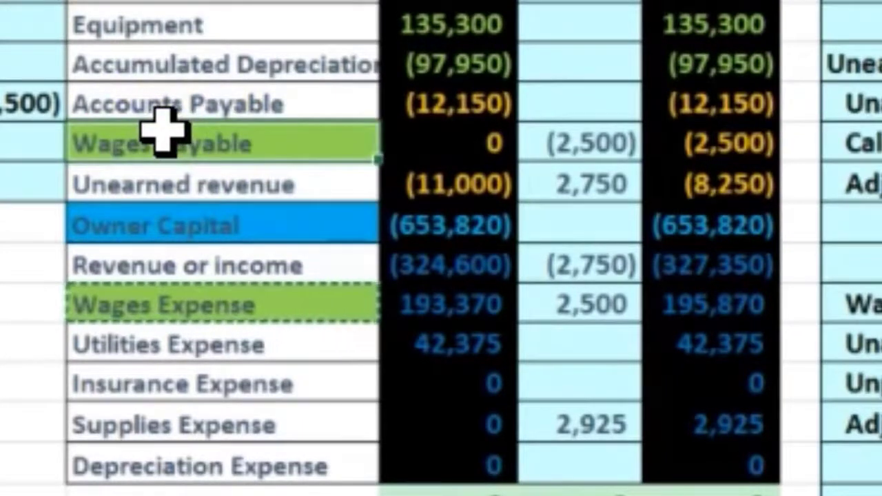
click(130, 138)
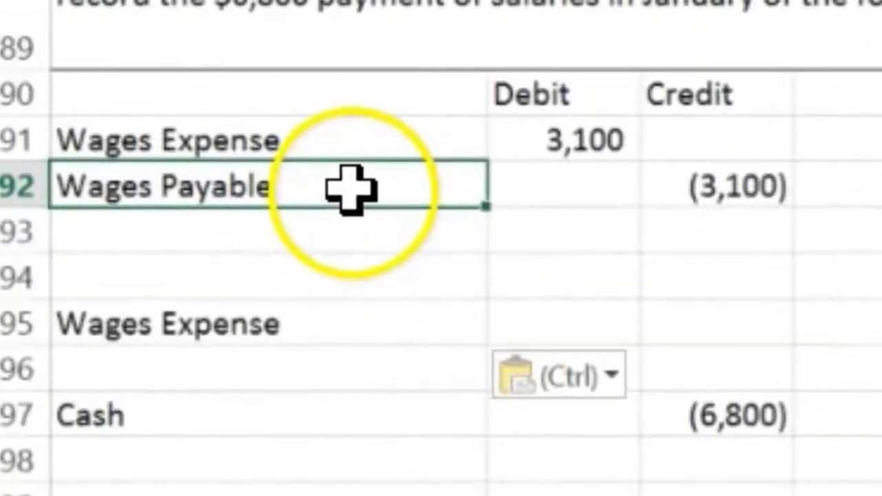
right_click(352, 192)
click(426, 132)
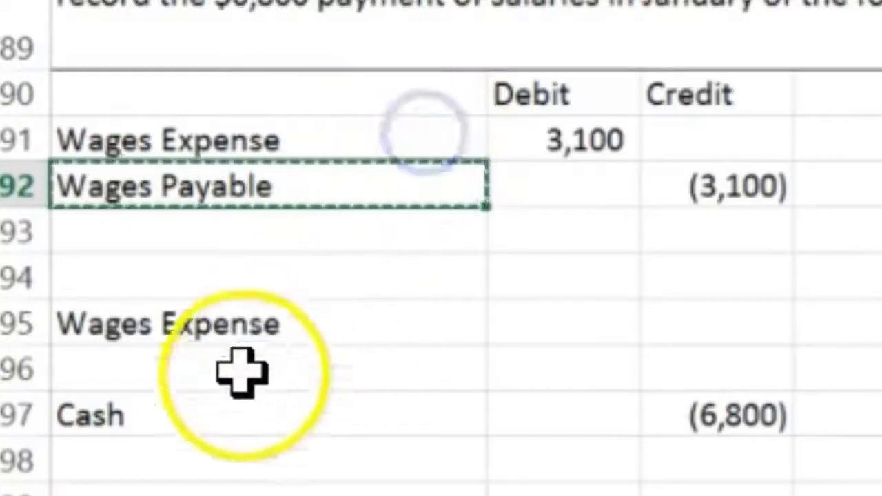
right_click(243, 370)
key(Escape)
key(ctrl+v)
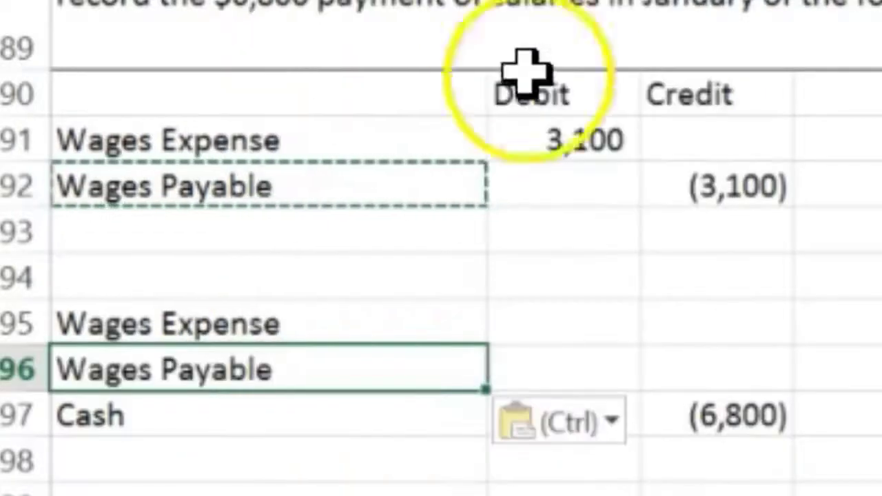
- Enter a debit of 3100 for Wages Payable in B96, matching the accrual credit in C92
click(575, 348)
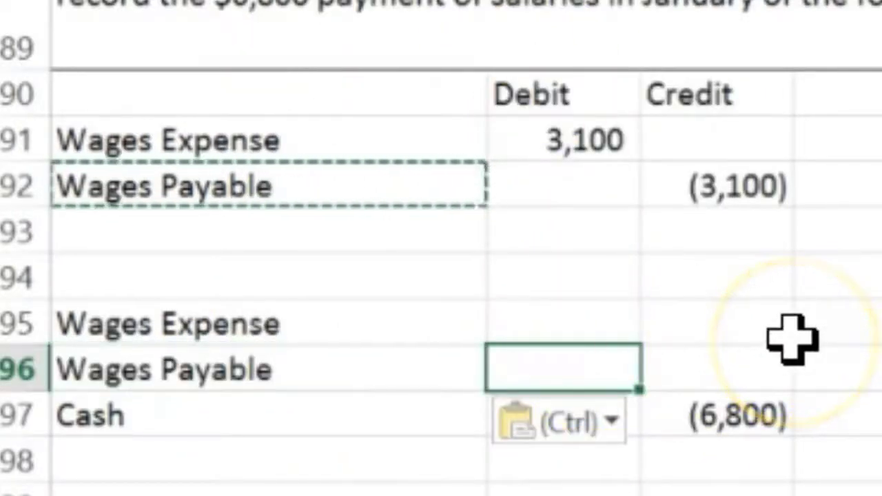
text(3100)
key(Return)
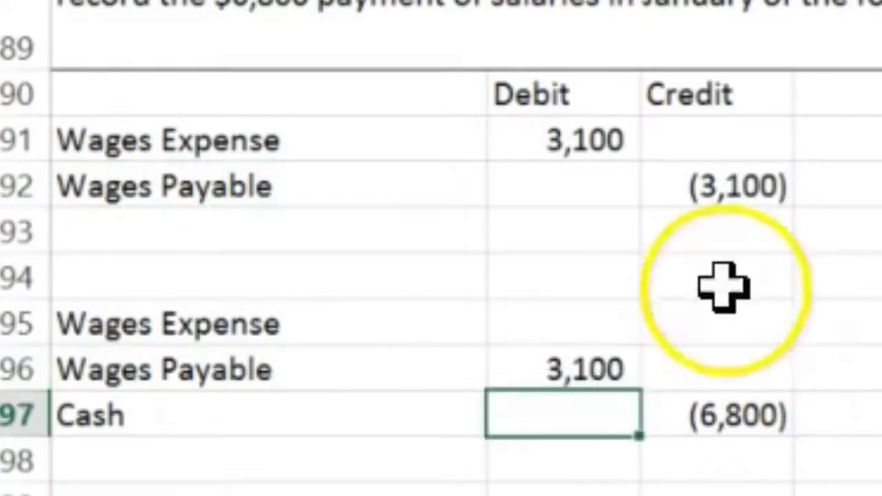
click(728, 184)
click(591, 355)
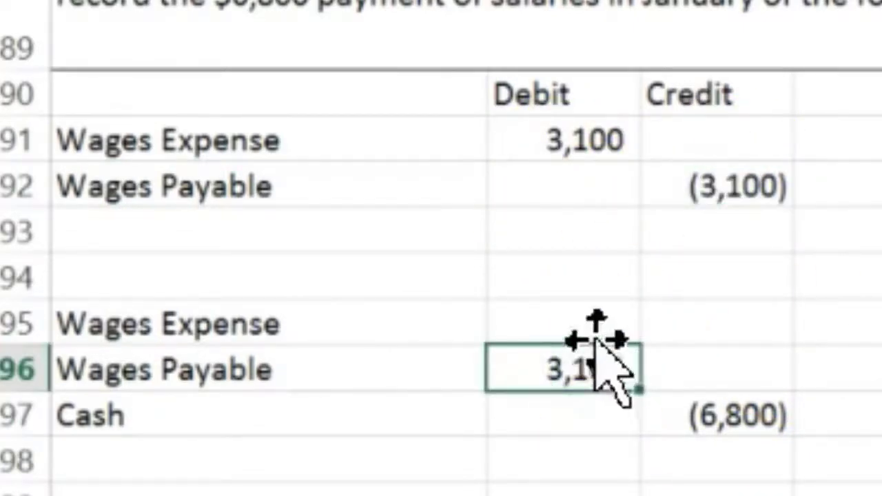
- Switch to Calculator and subtract 3100 from 6800 to work out the January wages expense
click(585, 321)
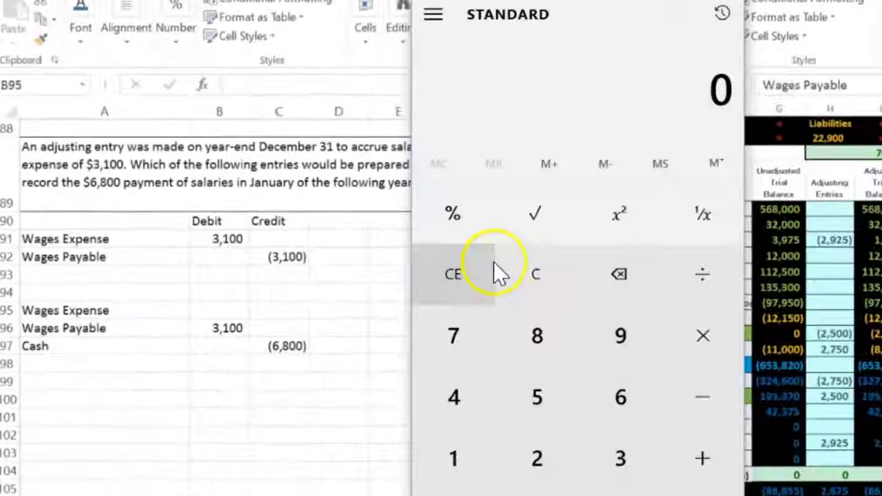
click(523, 279)
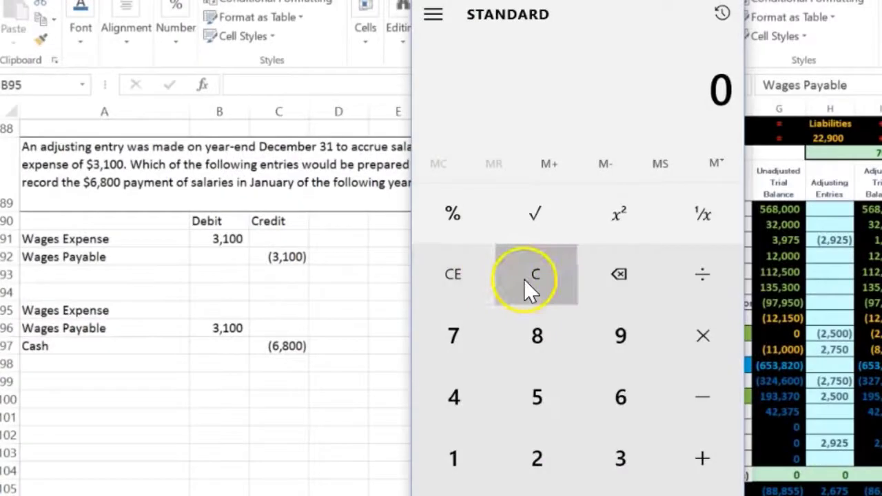
text(68)
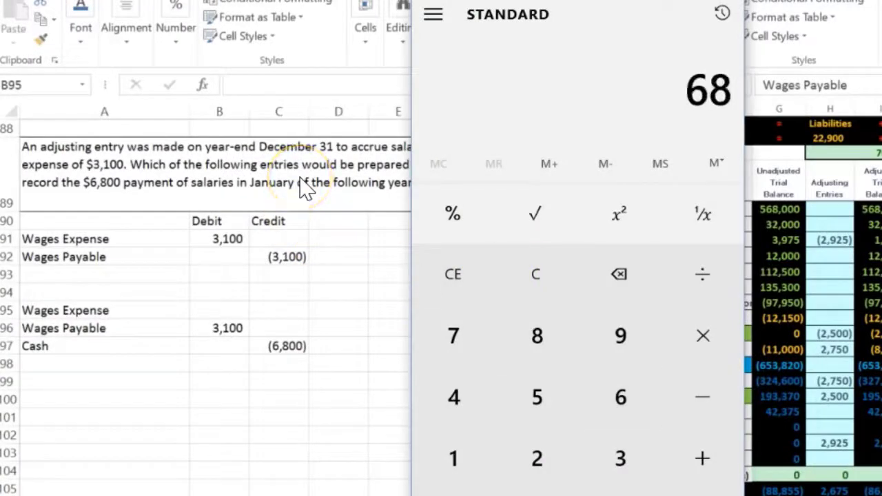
text(003100)
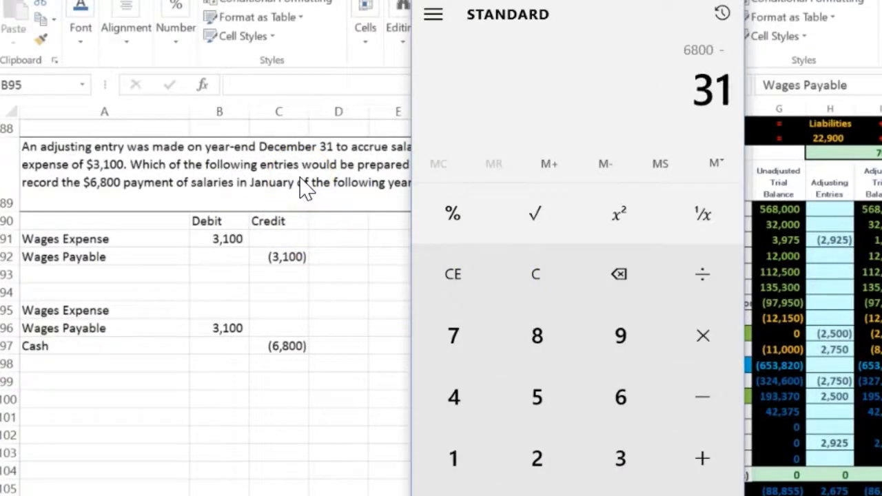
key(Return)
- Enter the Wages Expense debit in B95 of the worksheet as the negative sum of B96:C97
click(279, 346)
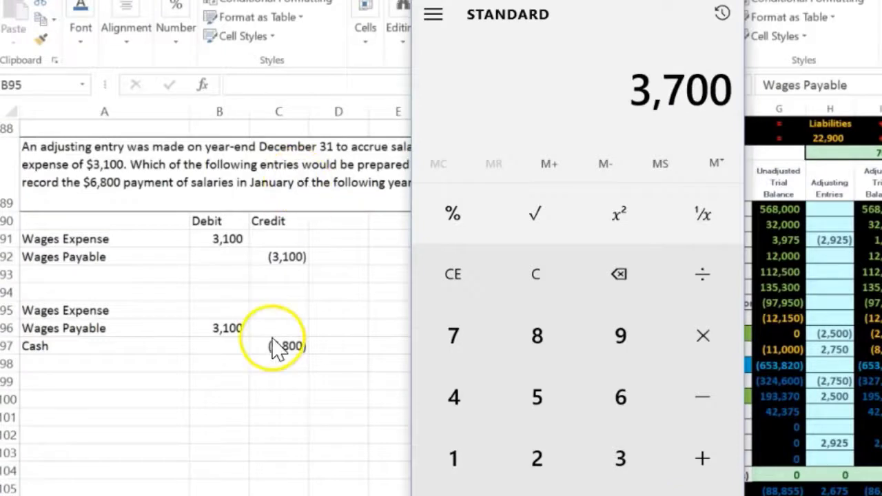
text(-sum()
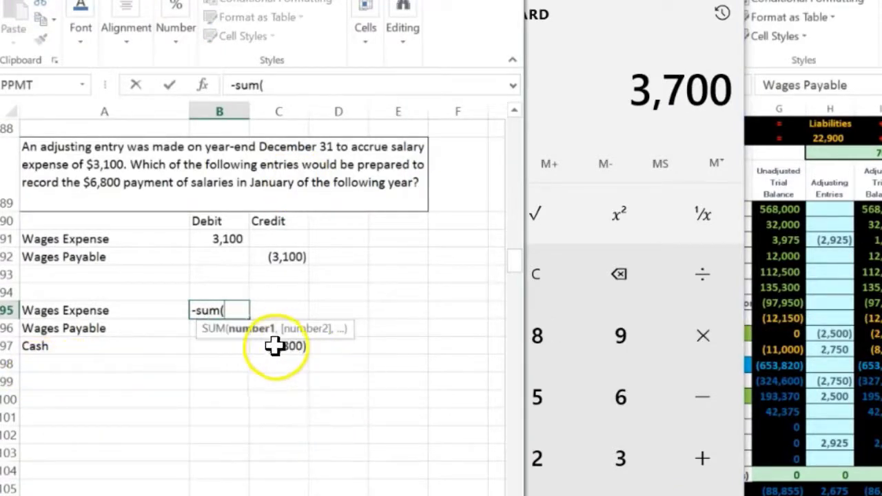
drag(275, 352, 210, 329)
key(Return)
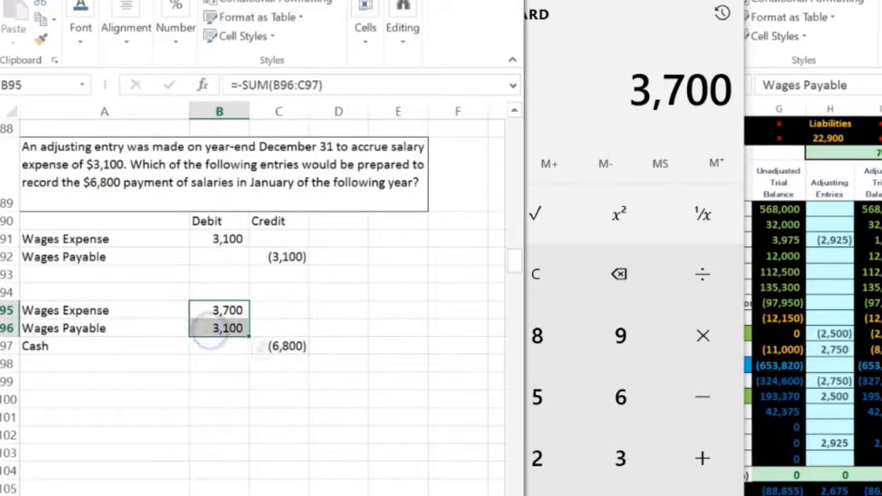
- Review the Wages Expense, Wages Payable and Cash lines of the January payment entry in rows 95 to 97
click(288, 348)
click(251, 399)
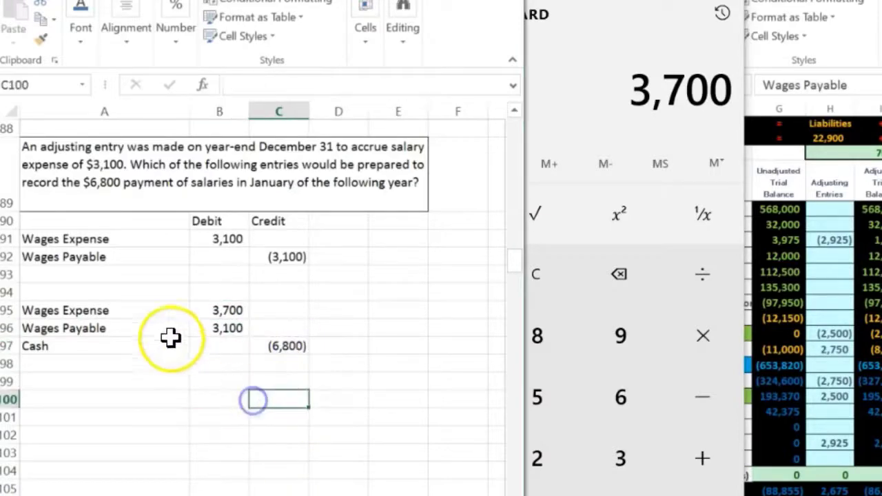
drag(132, 310, 197, 312)
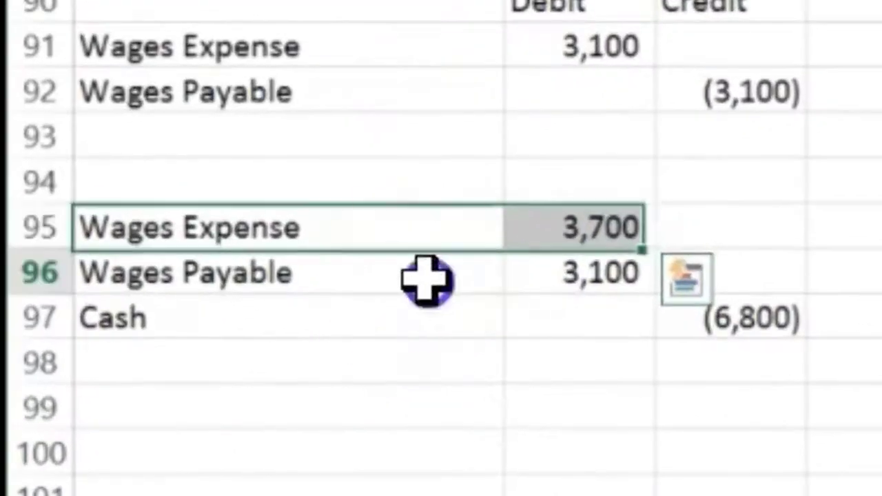
drag(159, 330, 214, 329)
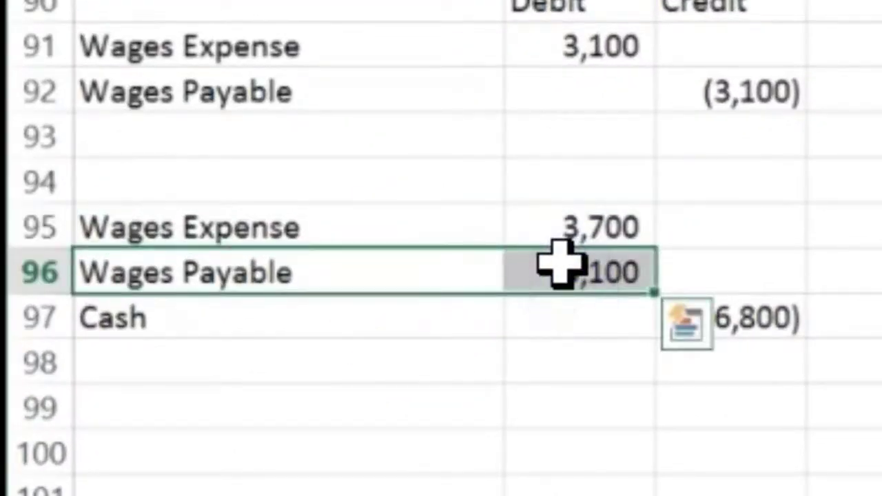
drag(400, 324, 689, 328)
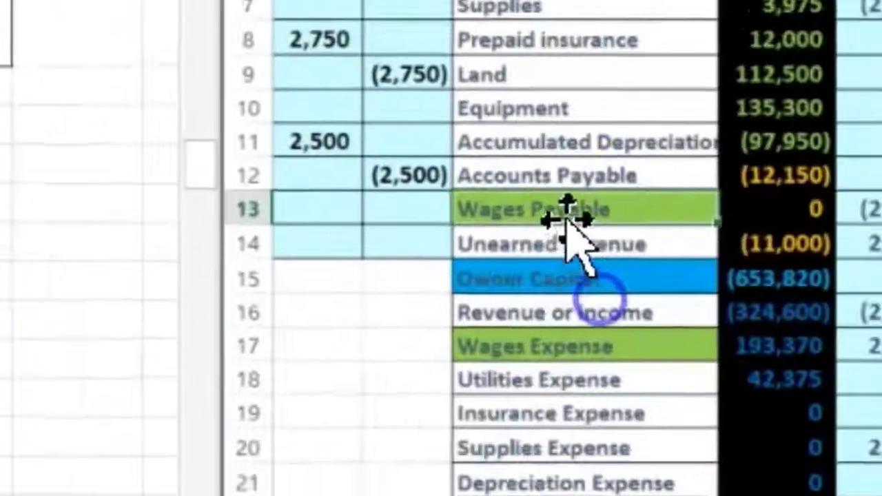
- Remove the green fill from the Wages Payable and Wages Expense account names in the trial balance
right_click(567, 213)
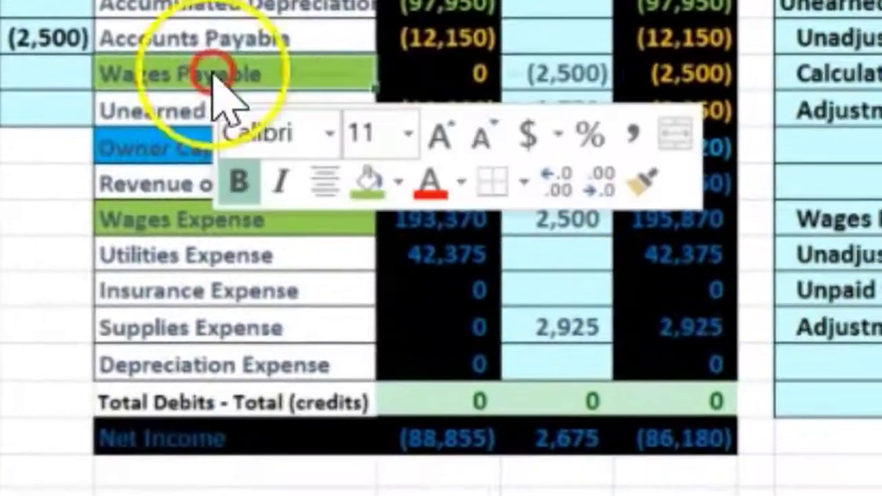
click(398, 182)
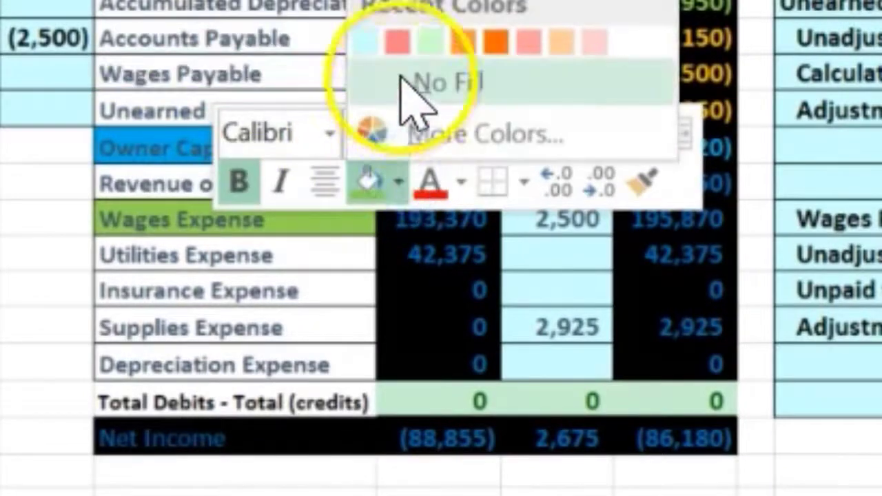
click(407, 86)
right_click(169, 219)
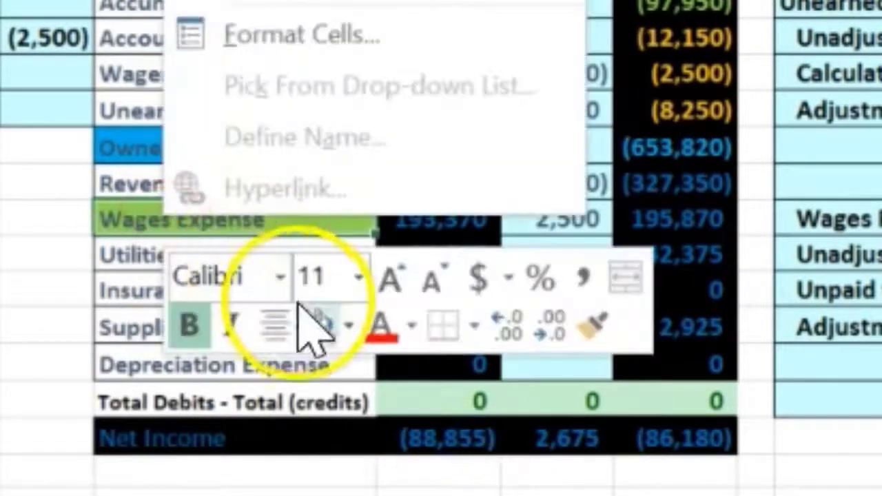
click(319, 320)
click(122, 104)
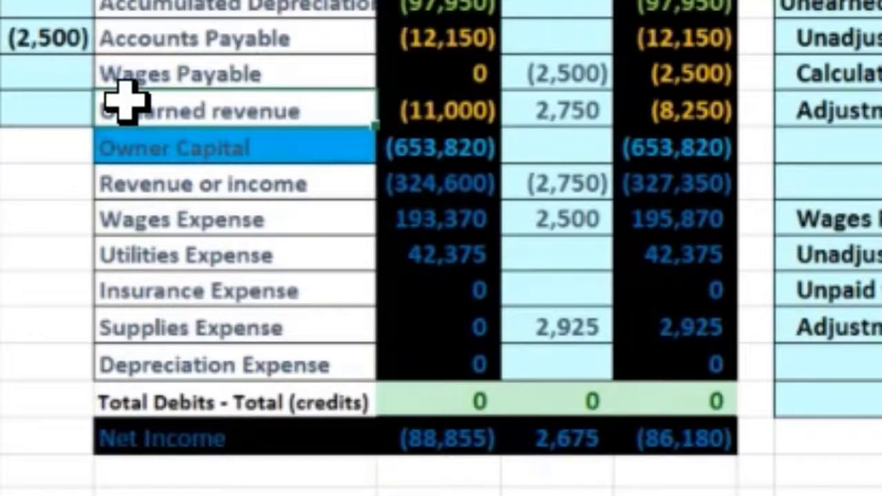
- Fill the Unearned revenue account name among the trial balance's balance sheet accounts with green
click(171, 78)
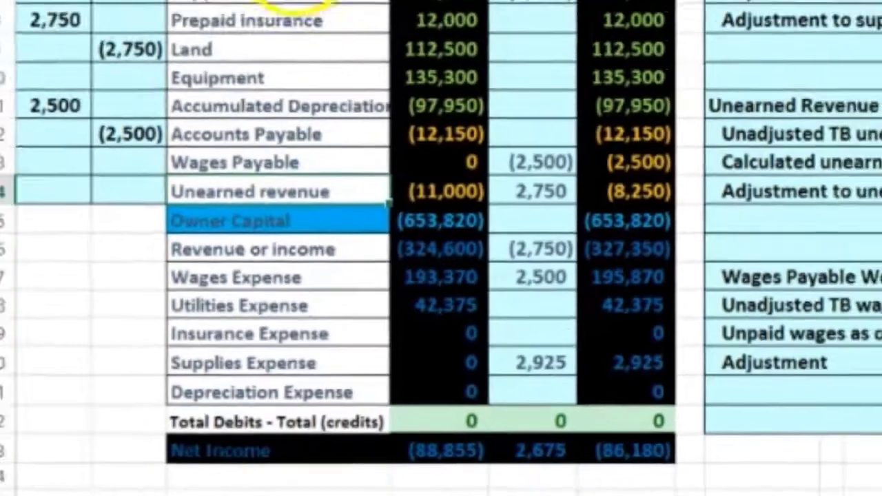
click(331, 50)
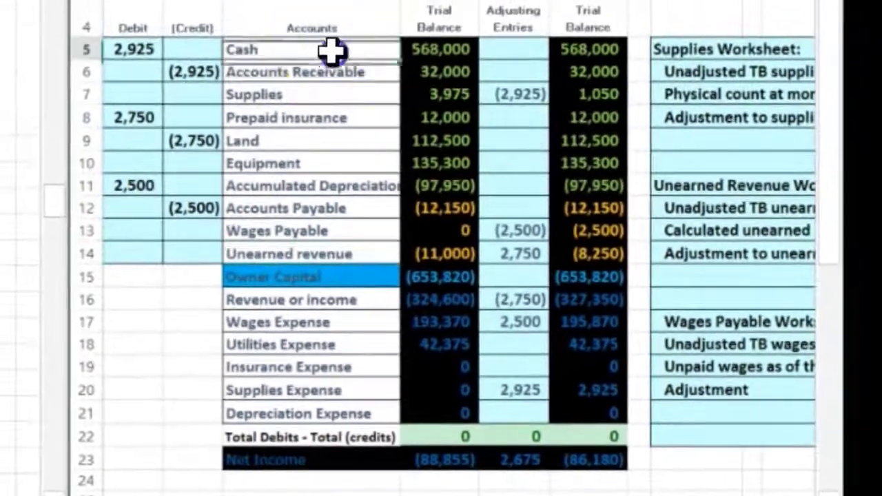
drag(331, 50, 387, 239)
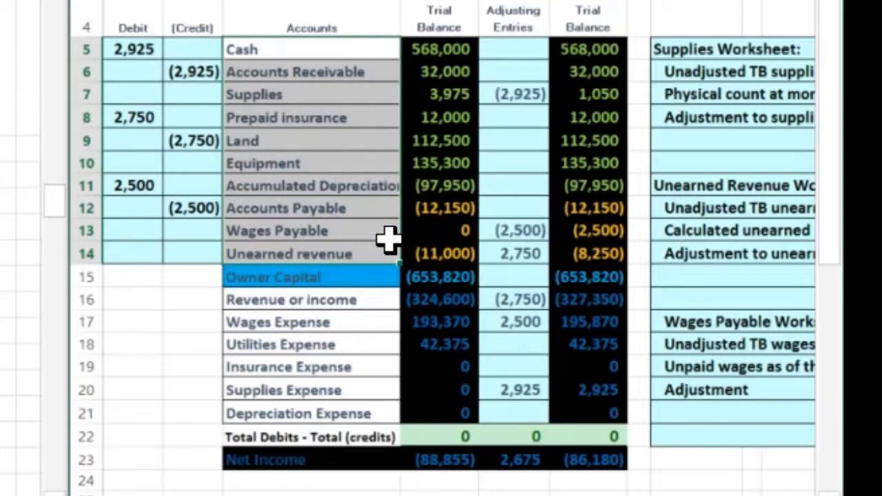
click(384, 250)
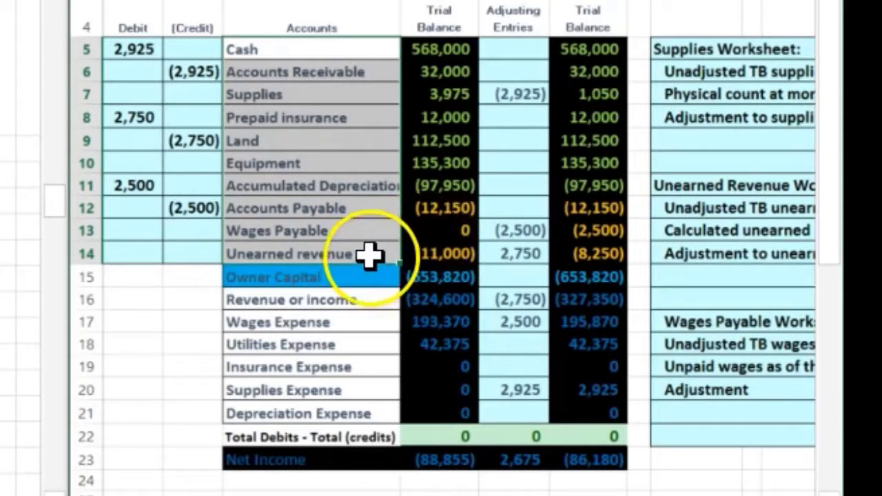
right_click(372, 253)
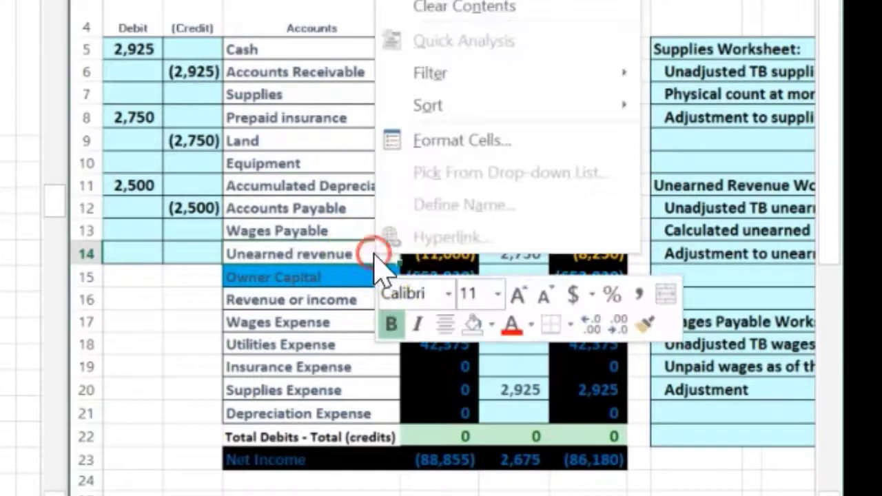
click(492, 321)
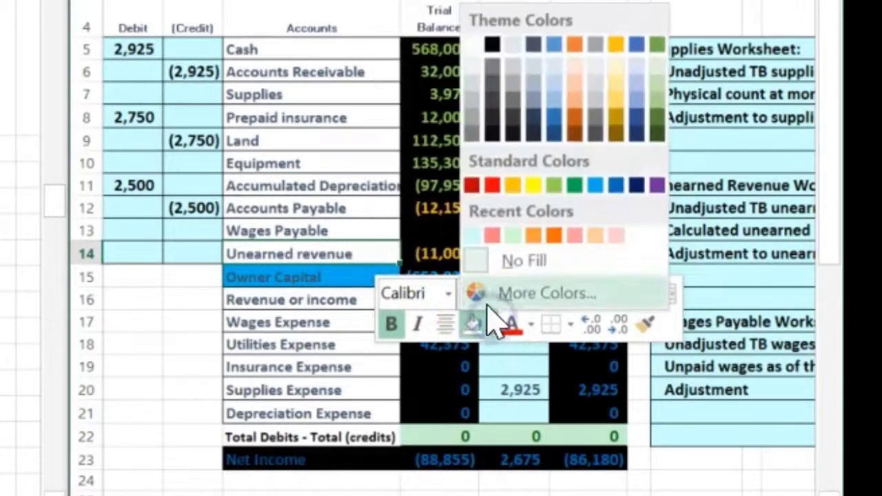
click(549, 182)
- Fill the Revenue or income account name in the trial balance with the same green
drag(326, 303, 313, 409)
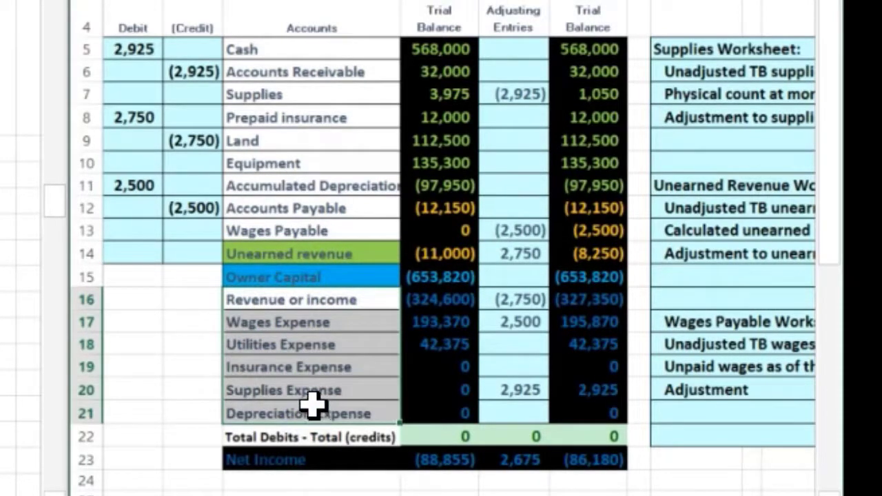
drag(314, 401, 296, 301)
right_click(309, 303)
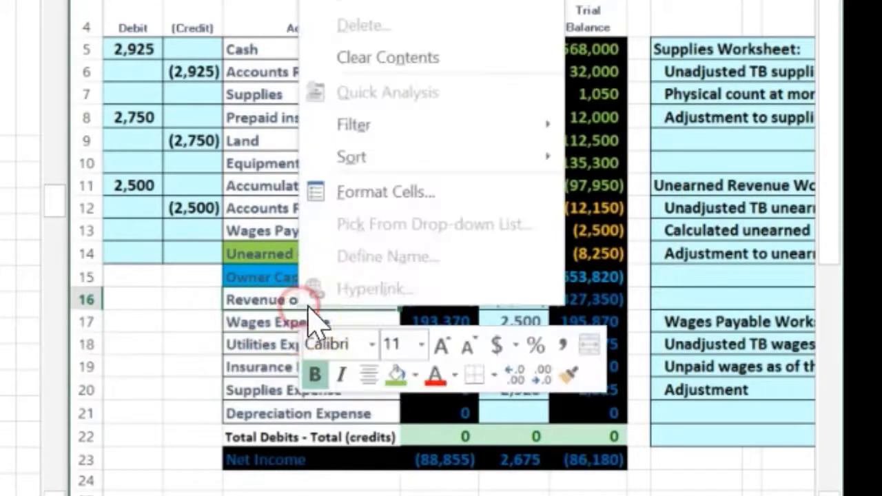
click(398, 375)
click(260, 360)
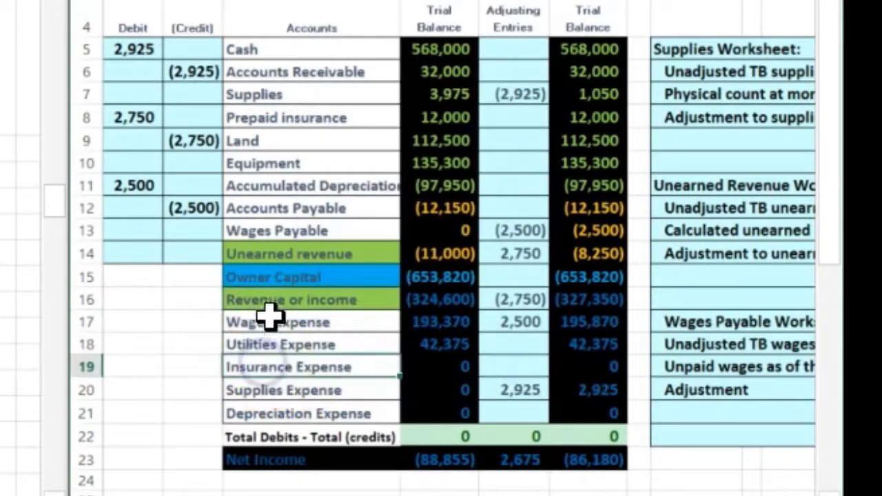
- Enter Cash in A134 below the magazine subscription question and add the headings Debit in B133 and Credit in C133
click(439, 303)
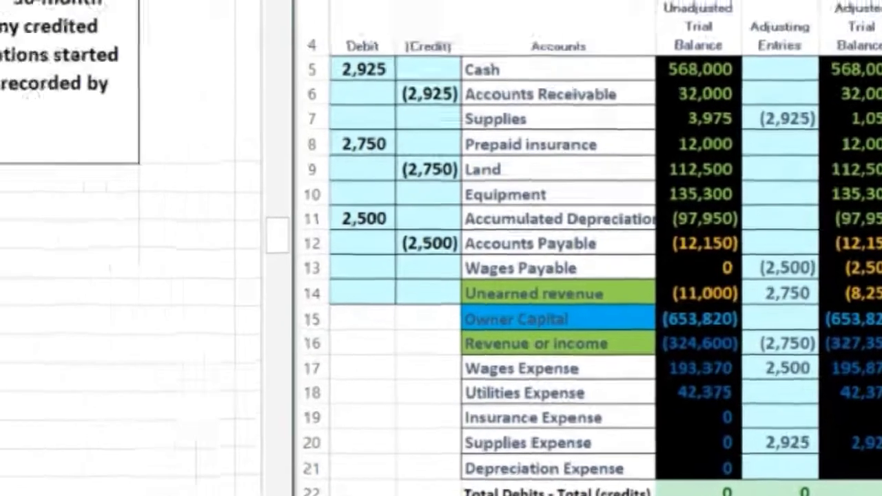
text(Cash)
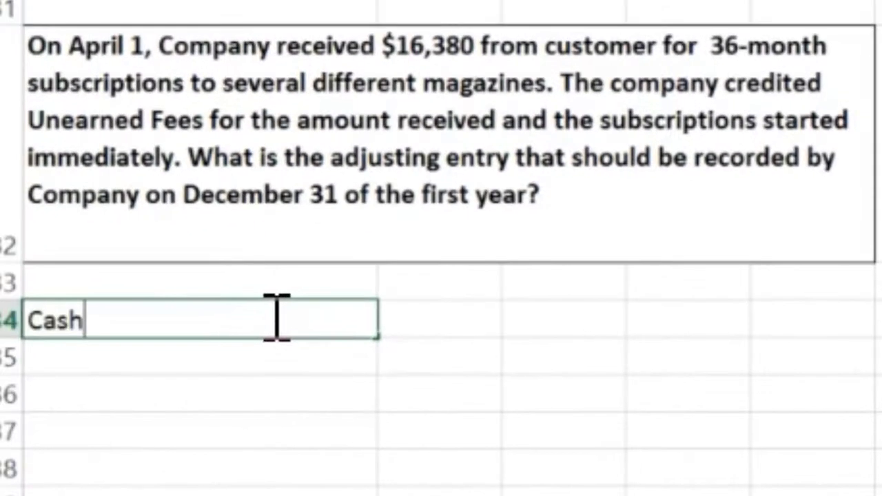
key(Tab)
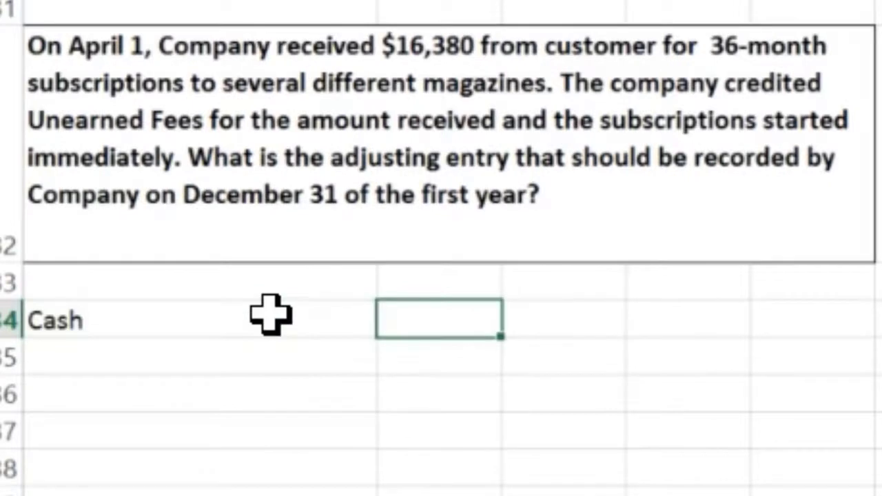
key(Up)
text(De)
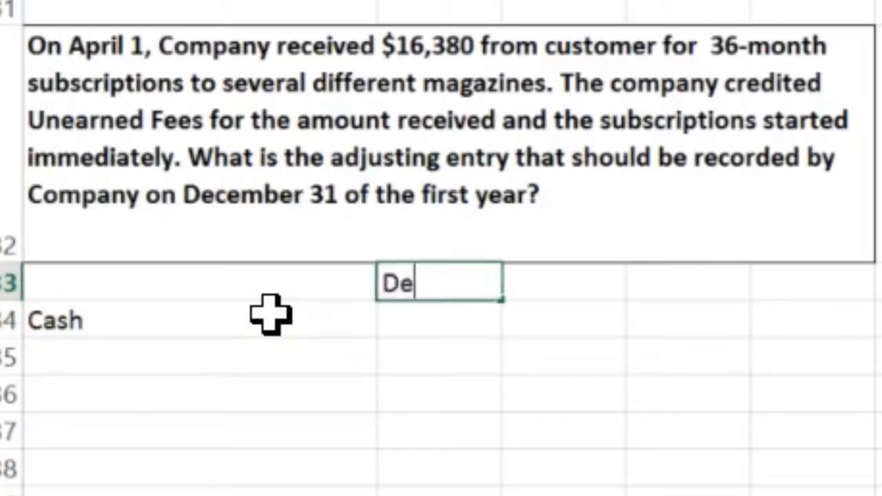
text(bi)
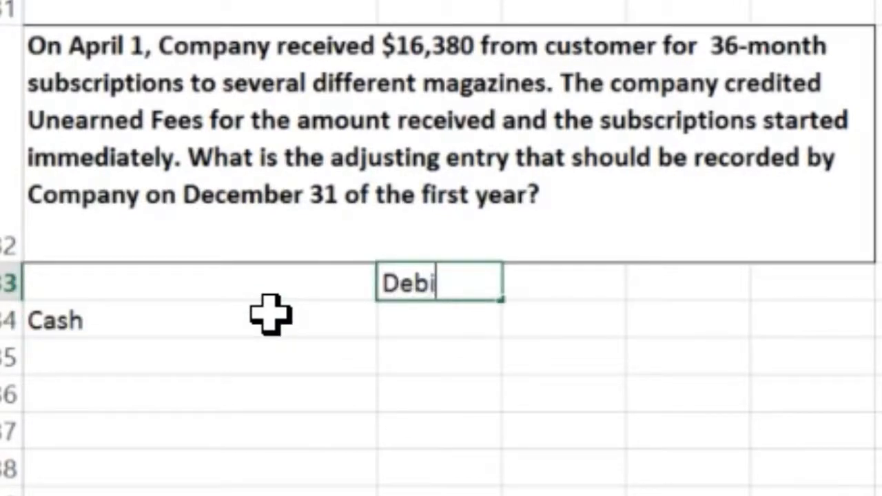
text(t)
key(Tab)
text(Credit)
key(Return)
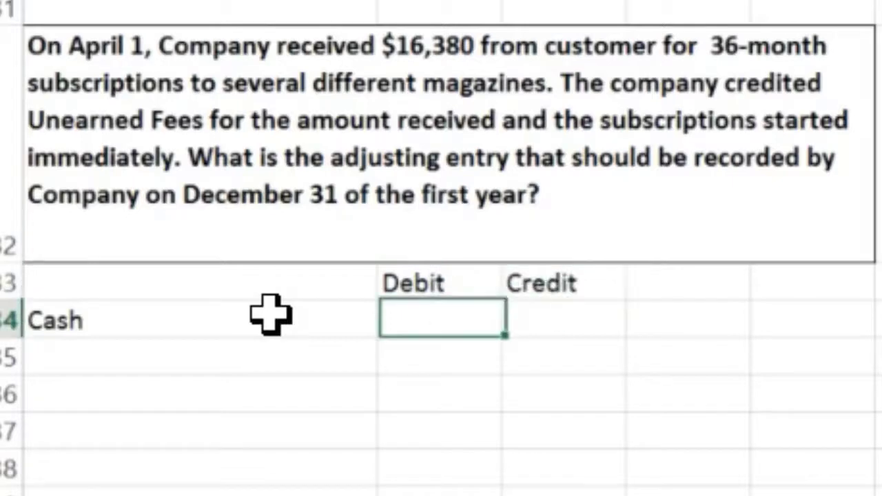
- Enter a 16380 debit for Cash in B134 and the matching credit in C135 as the negative of B134
text(16,38)
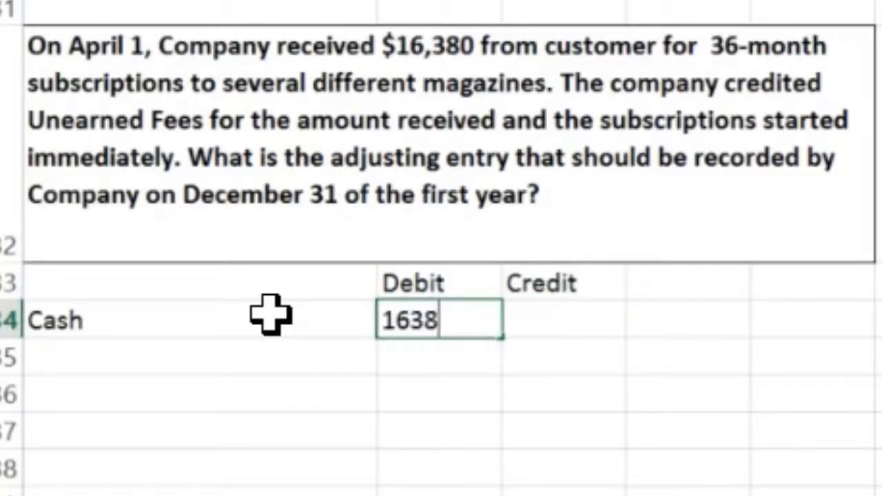
text(0)
key(Return)
key(Right)
text(-)
key(Left)
key(Up)
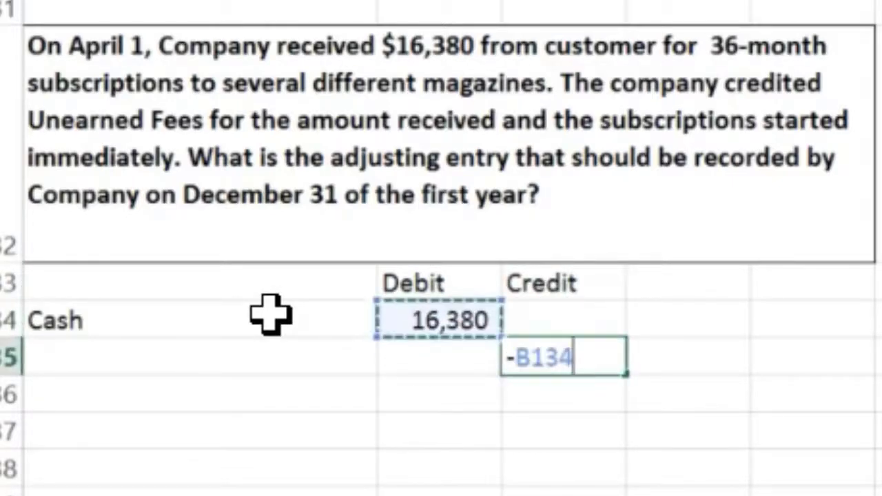
key(Return)
- Copy the Unearned revenue account name from the trial balance into A135 as the credited account
click(271, 349)
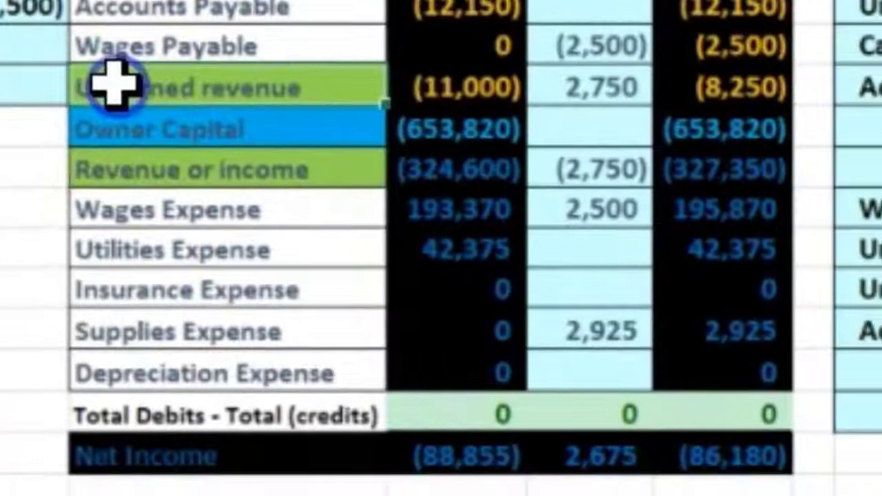
right_click(121, 94)
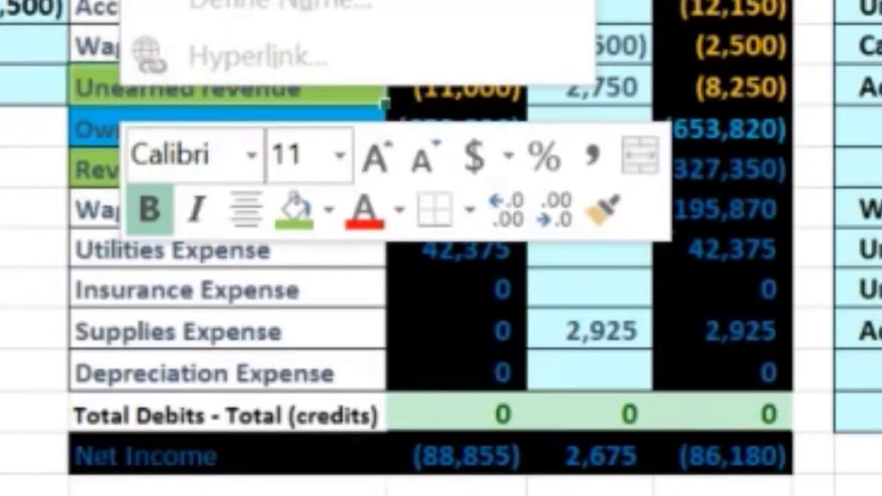
key(ctrl+c)
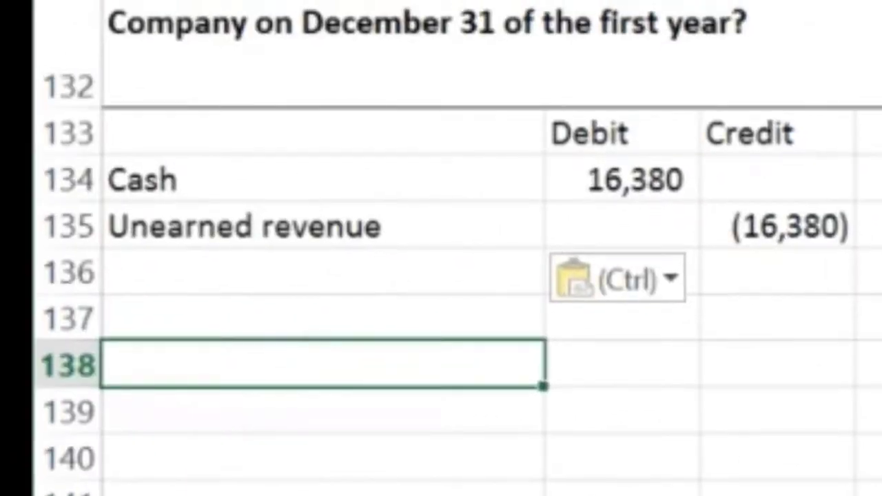
click(214, 231)
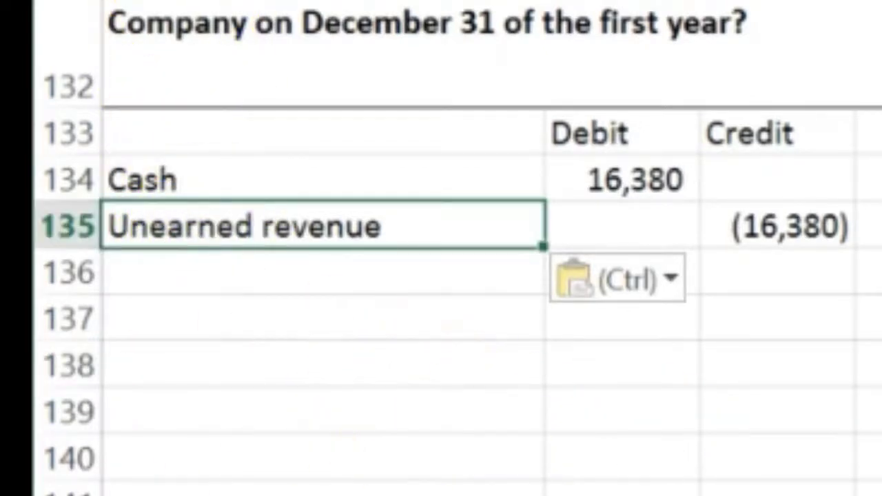
click(760, 115)
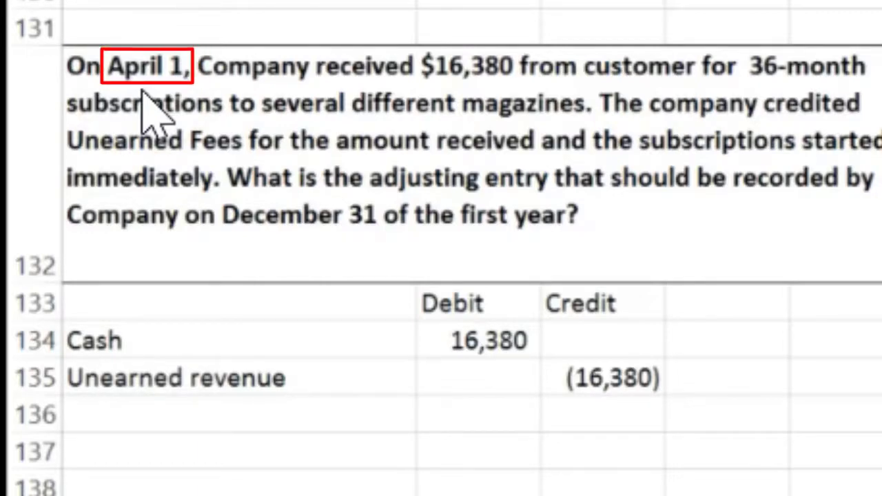
click(198, 89)
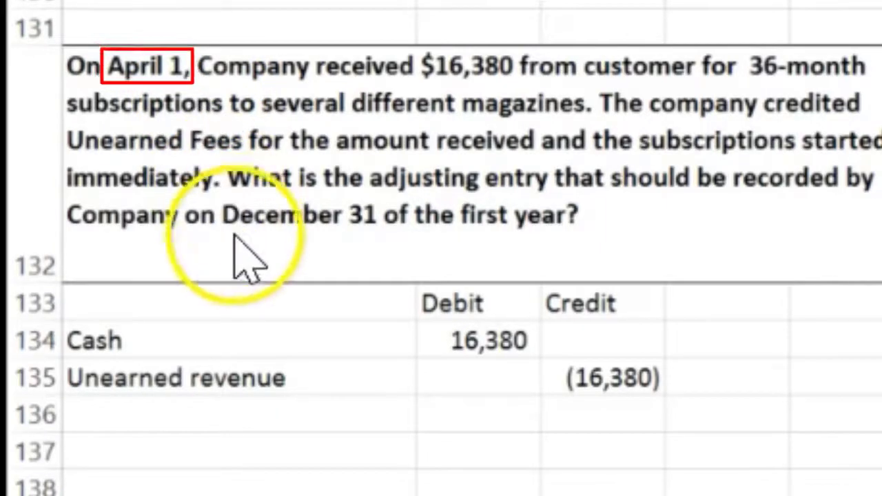
key(ctrl+v)
click(453, 451)
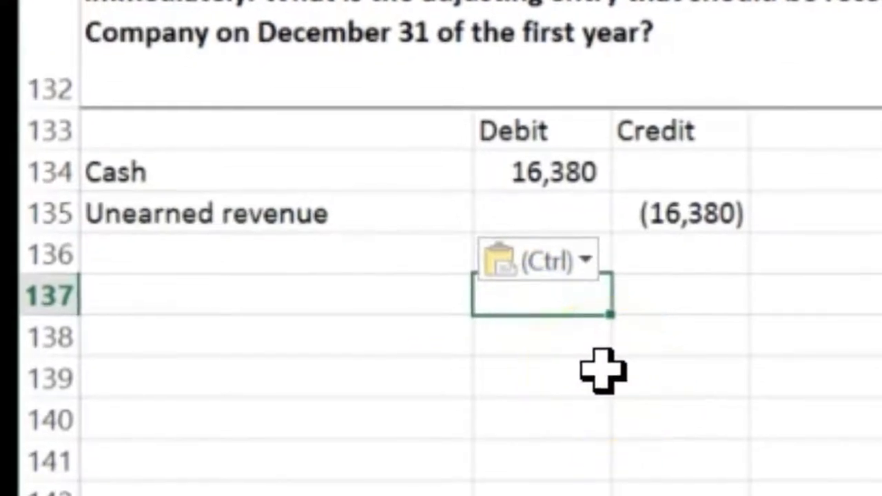
text(136)
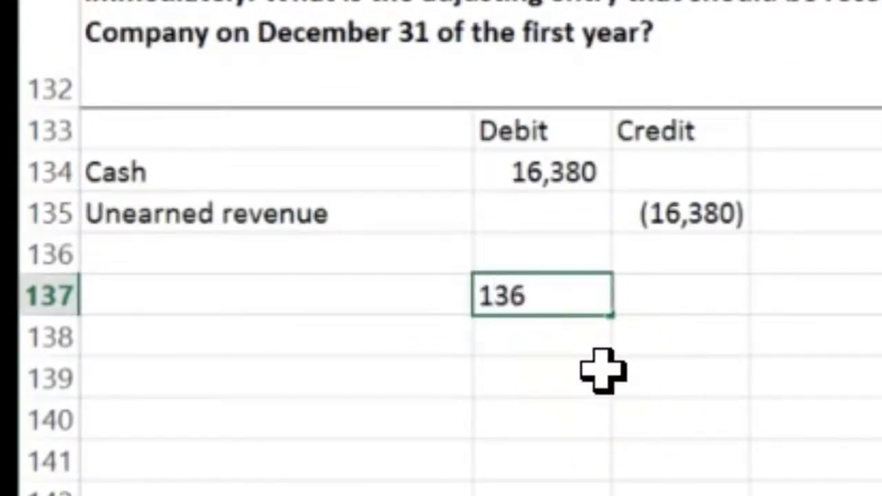
key(BackSpace)
text(380)
key(Return)
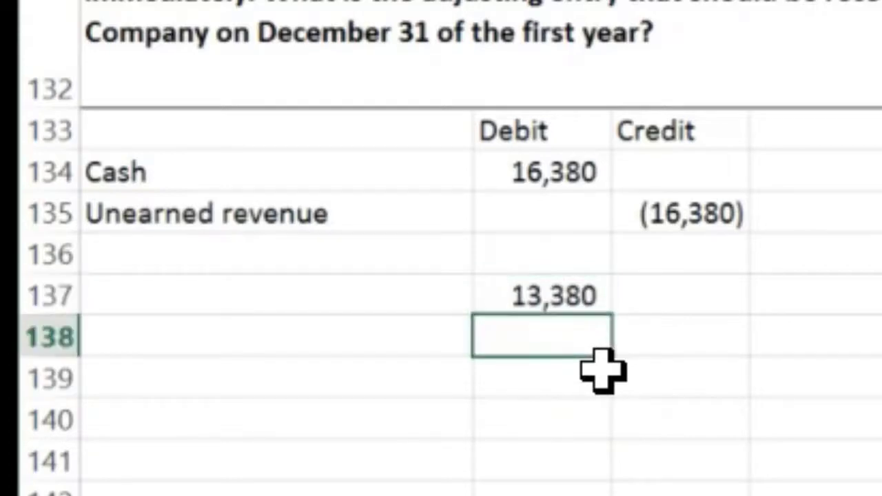
- Enter the 16380 subscription receipt in B137 and its 36 months in B138
key(Up)
text(16)
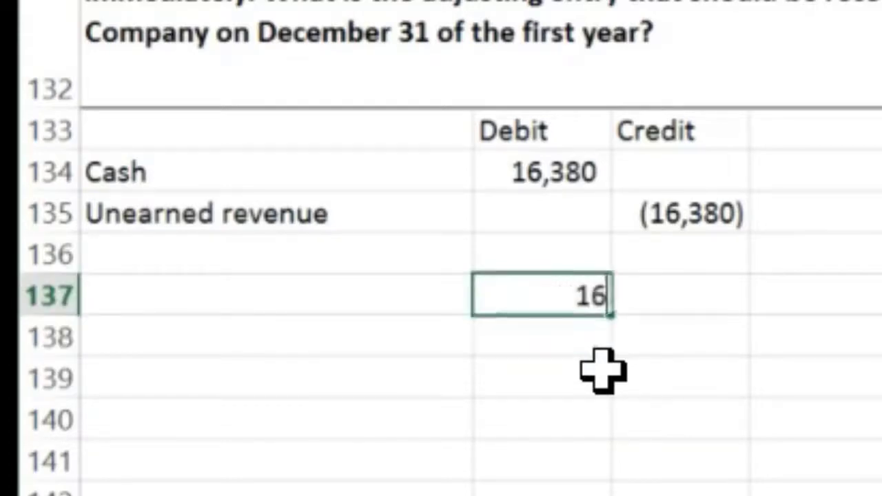
text(,380)
key(Return)
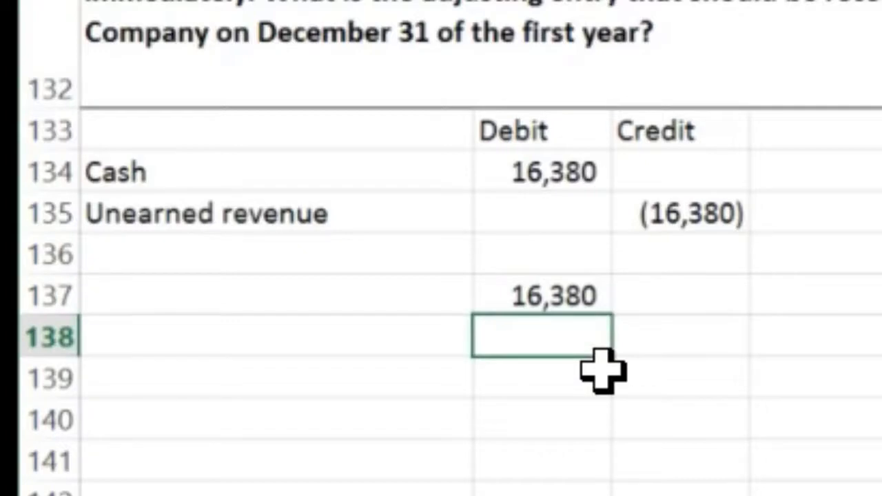
text(36)
key(Return)
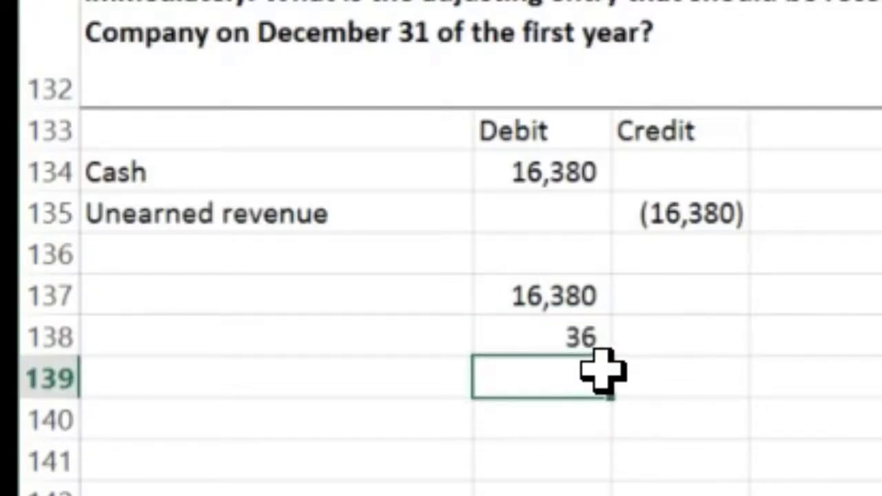
- Calculate the monthly subscription revenue in B139 by dividing the receipt in B137 by the months in B138
text(=)
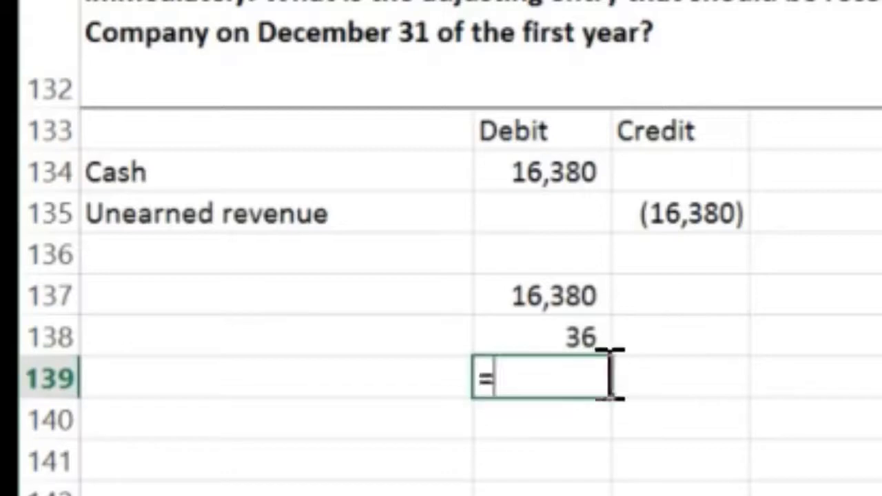
click(560, 293)
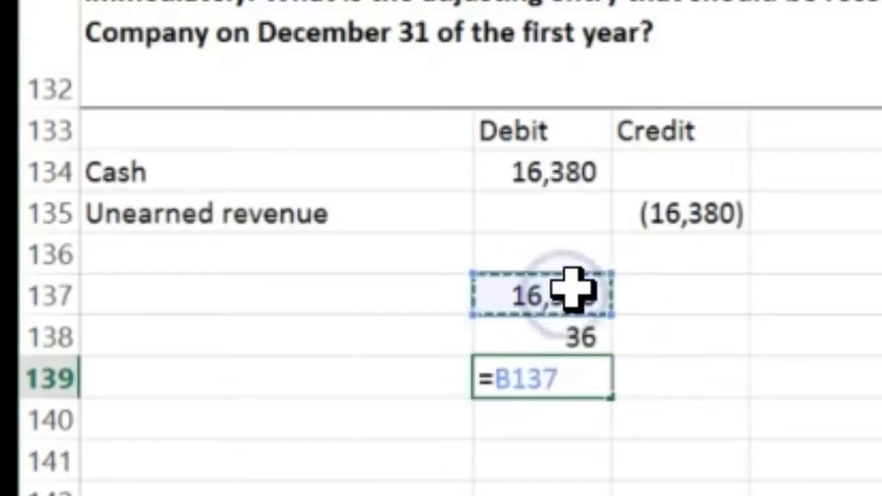
text(/)
click(587, 333)
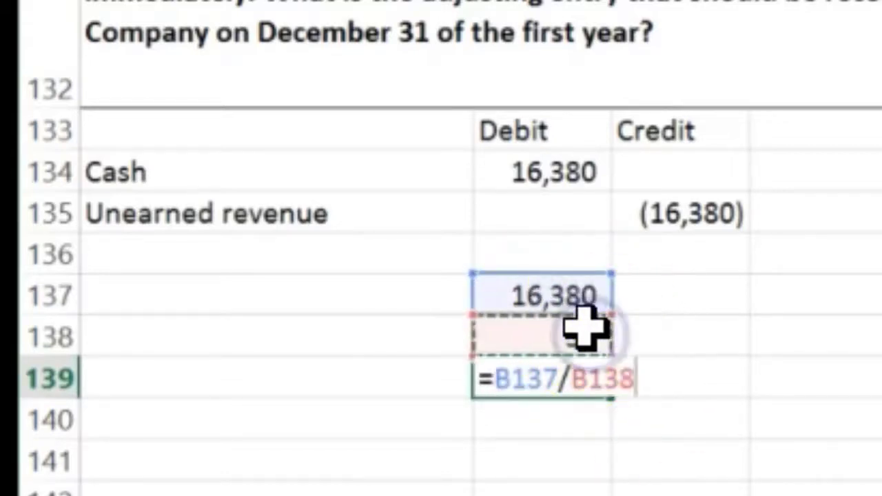
key(Return)
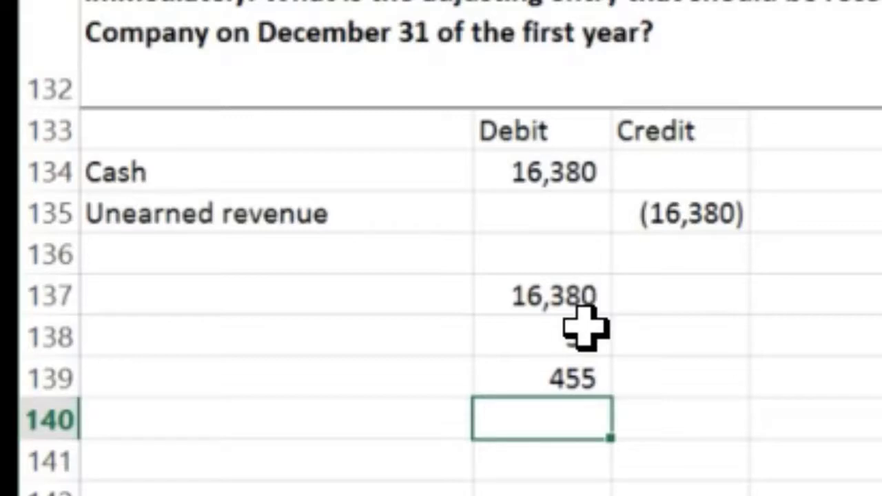
- Enter 9 earned months in B140 and calculate the earned revenue in B141 as B139 times B140
text(9)
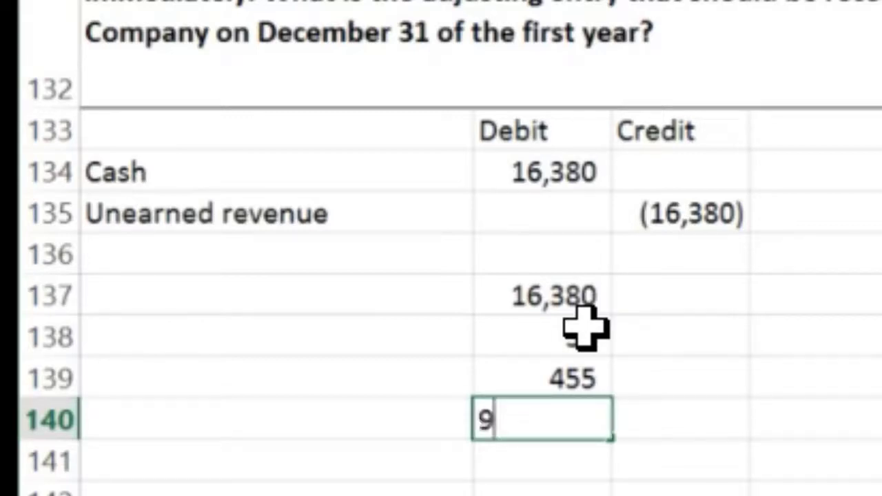
key(Return)
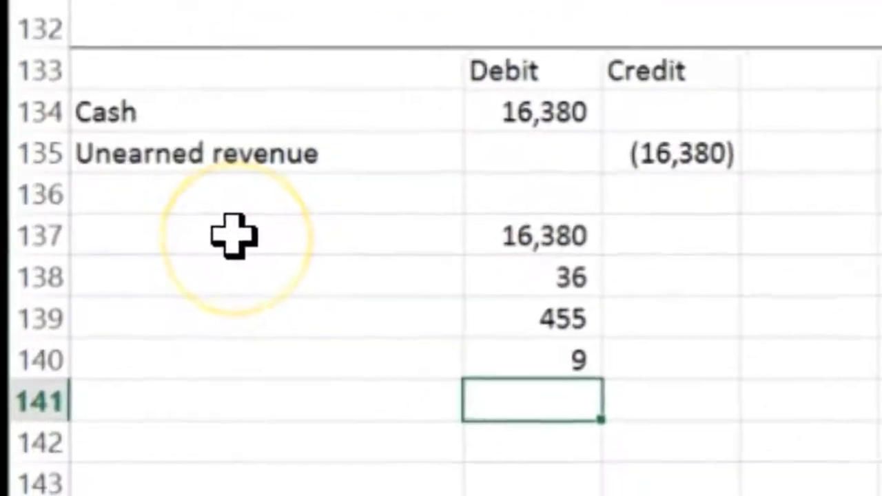
text(=)
click(508, 309)
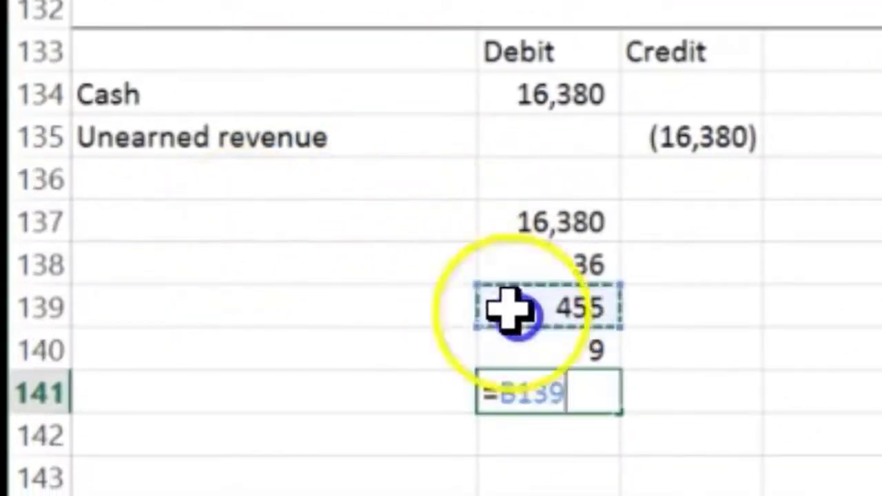
text(*)
click(527, 339)
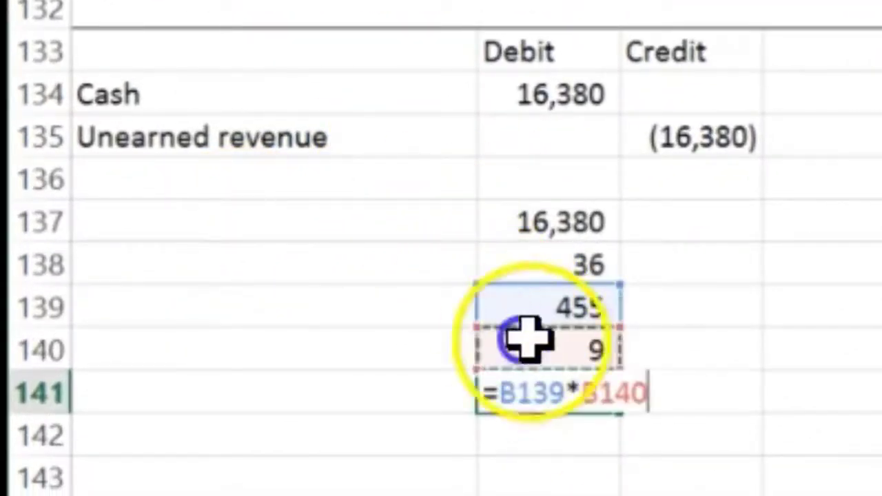
key(Return)
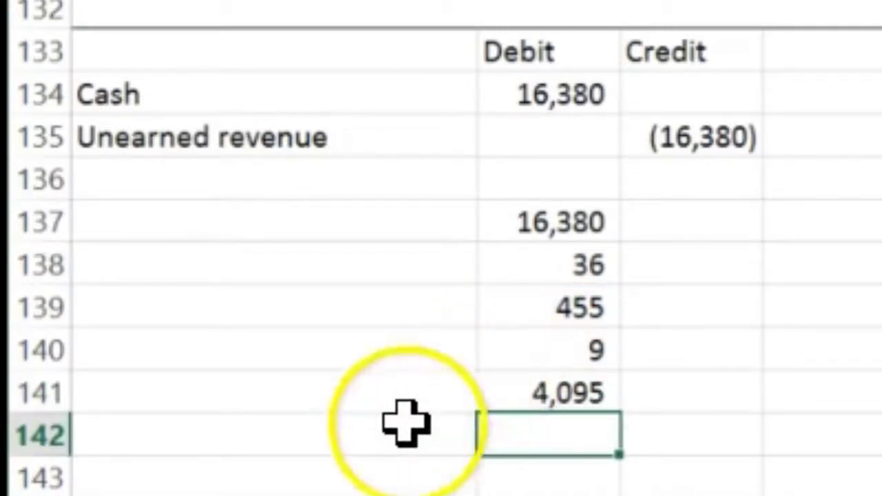
- Copy the Revenue or income account name from the trial balance into A144 as the credited account
click(321, 458)
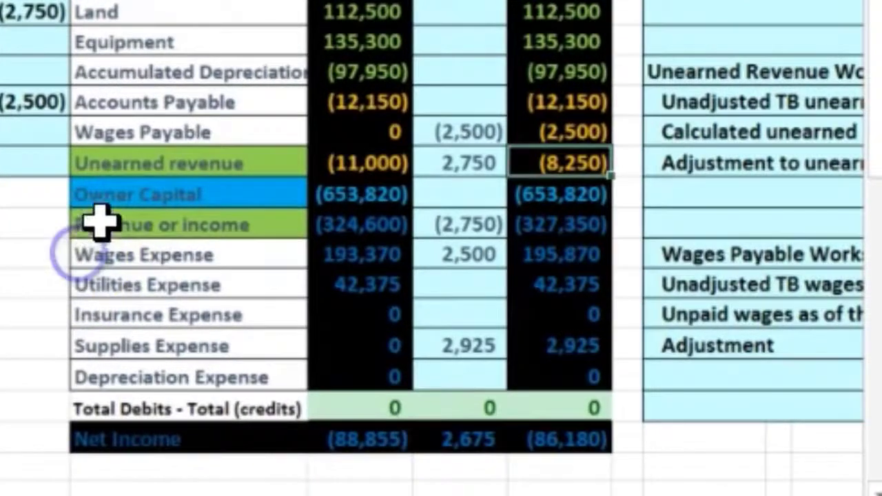
click(102, 221)
right_click(102, 222)
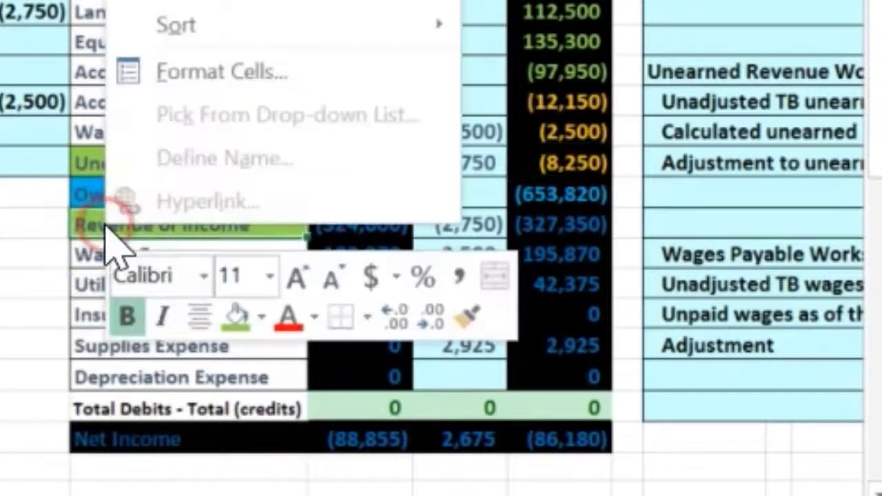
click(266, 6)
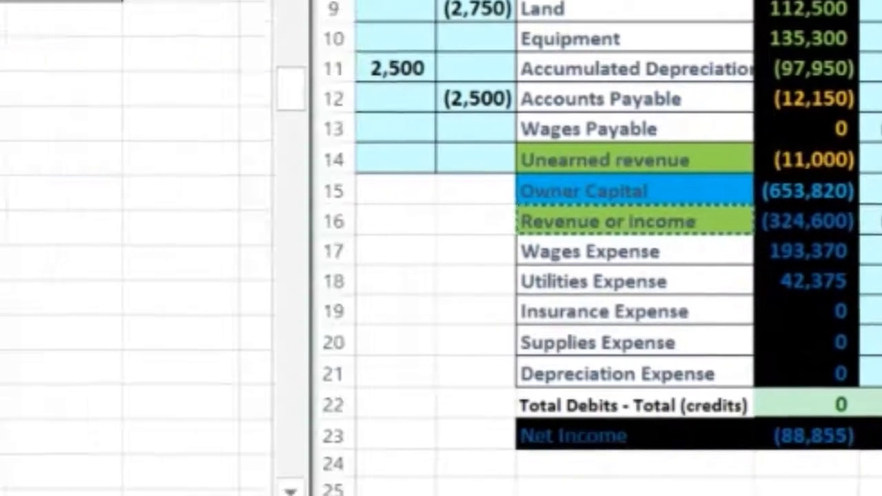
right_click(276, 394)
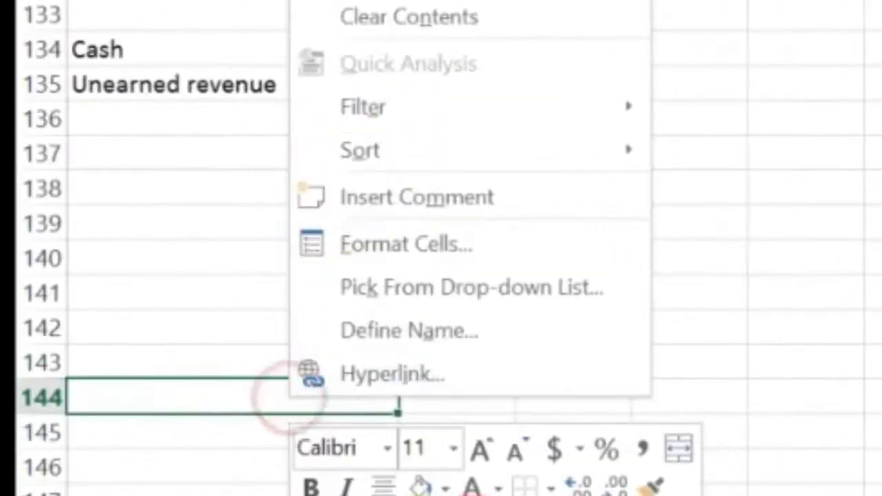
key(ctrl+v)
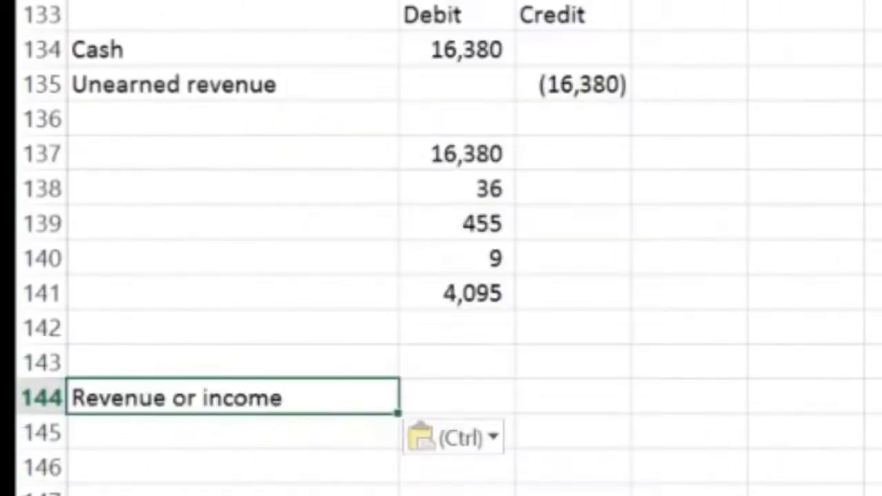
- Enter the revenue credit in C144 as the negative of the earned amount in B141
click(599, 389)
text(-)
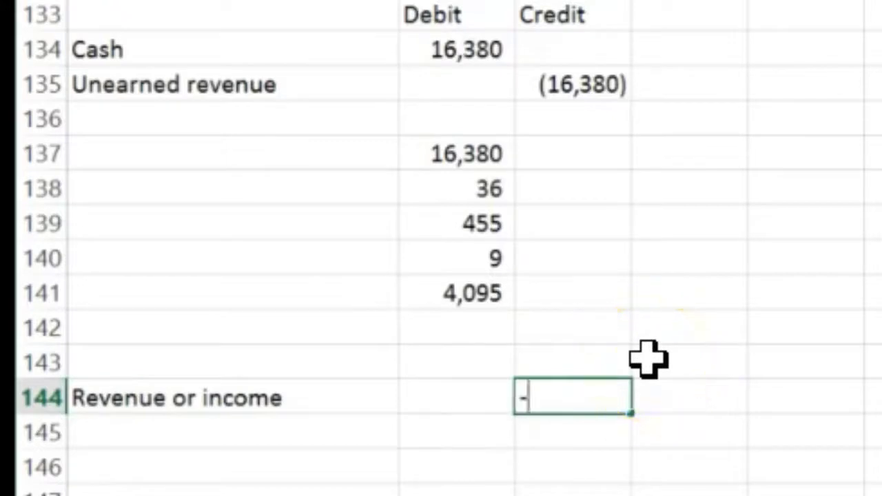
key(Left)
key(Up)
key(Up)
key(Up)
key(Return)
- Enter the matching debit in B143 as the negative of the credit in C144
key(Left)
key(Up)
key(Up)
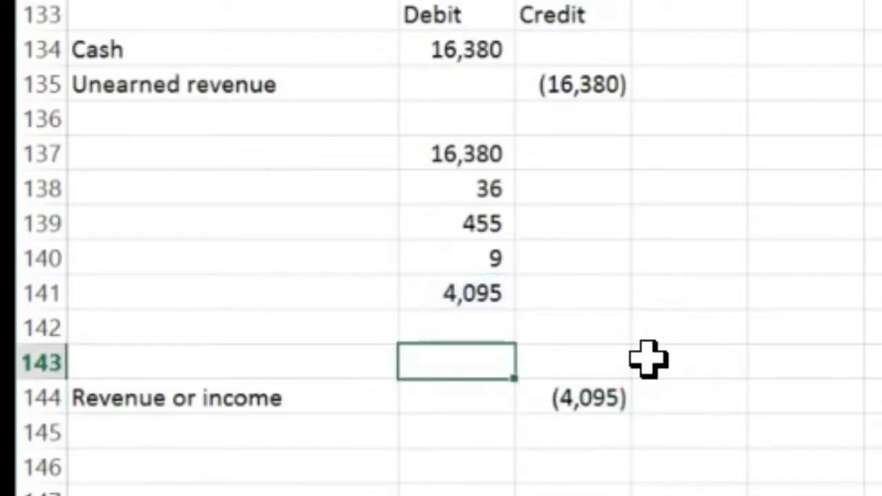
text(-)
key(Down)
key(Right)
key(Return)
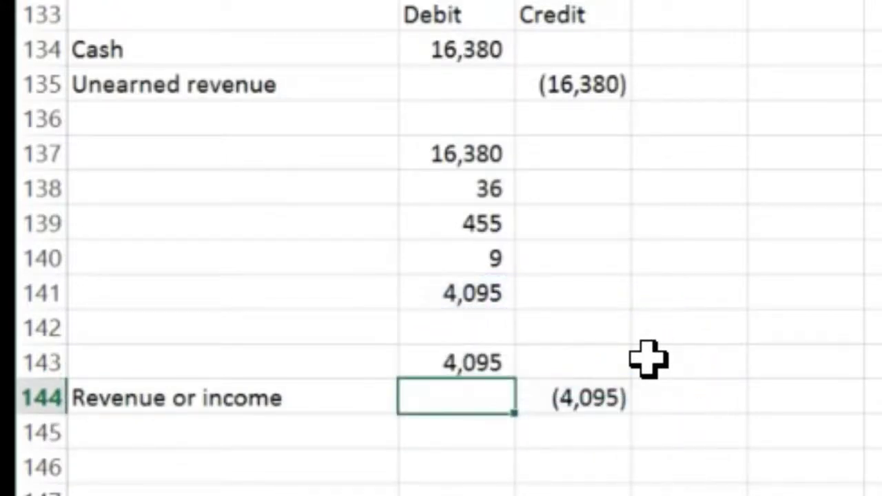
- Copy the Unearned revenue account name into A143 as the debited account of the adjusting entry
click(797, 350)
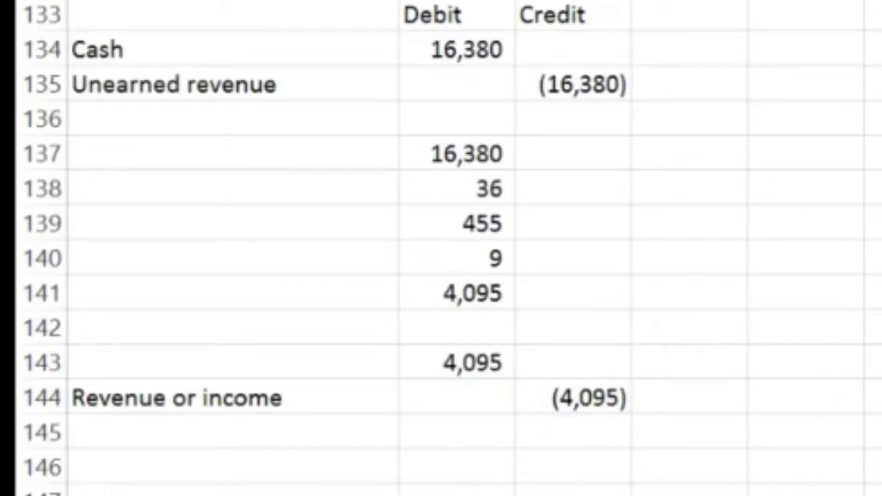
right_click(174, 355)
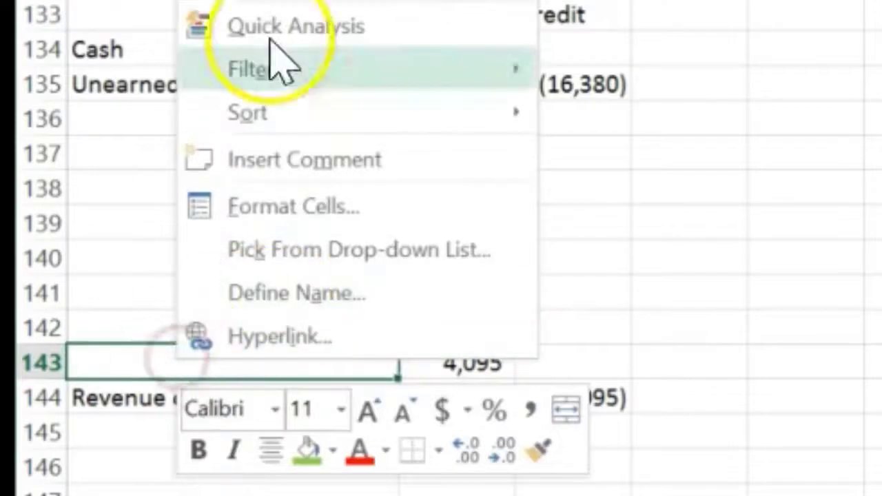
key(ctrl+v)
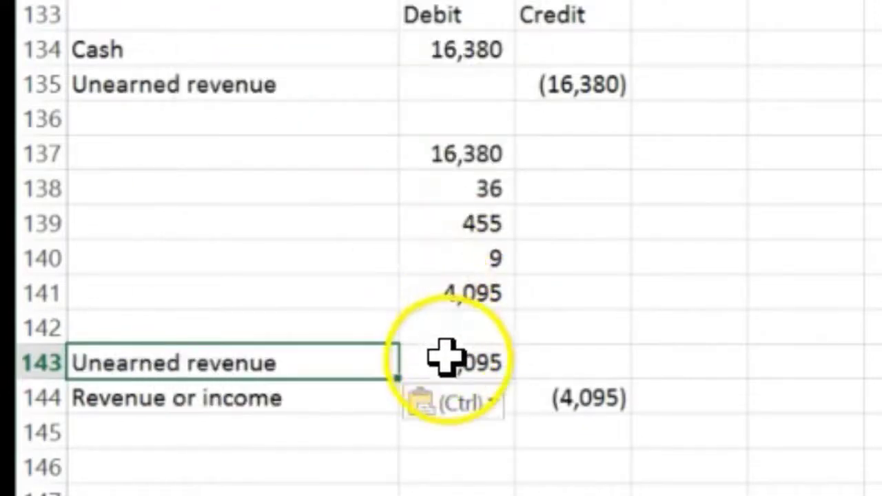
- Review the adjusting entry amounts and select C135 together with B143 to check the remaining unearned revenue balance
click(446, 357)
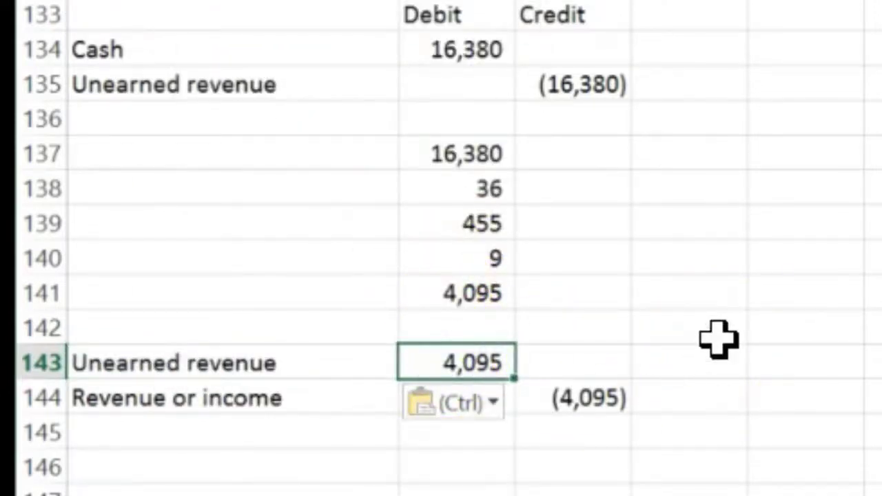
click(612, 397)
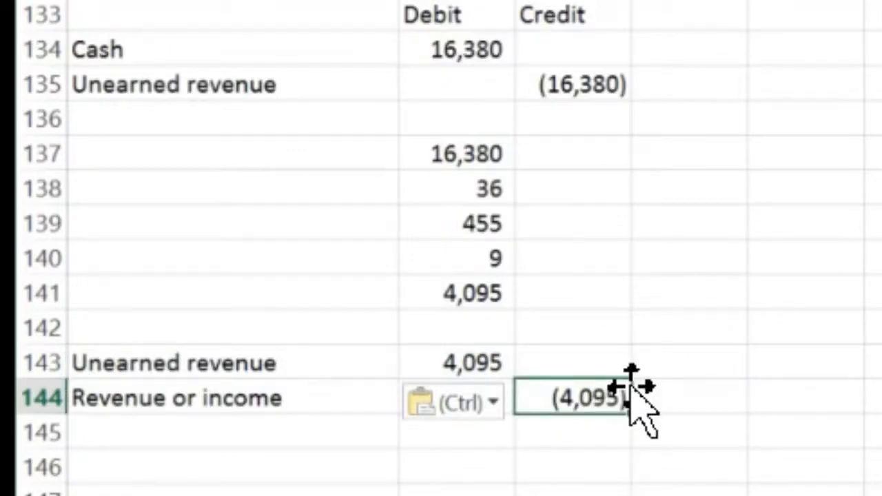
click(601, 87)
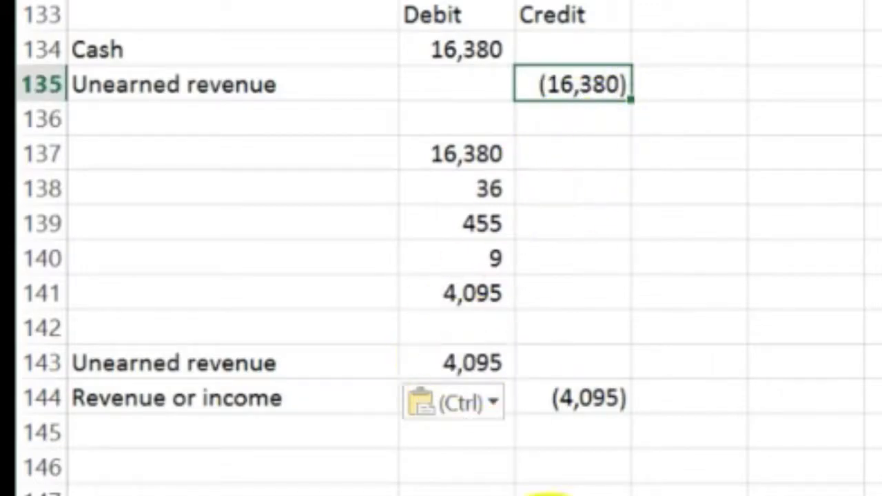
ctrl+click(460, 357)
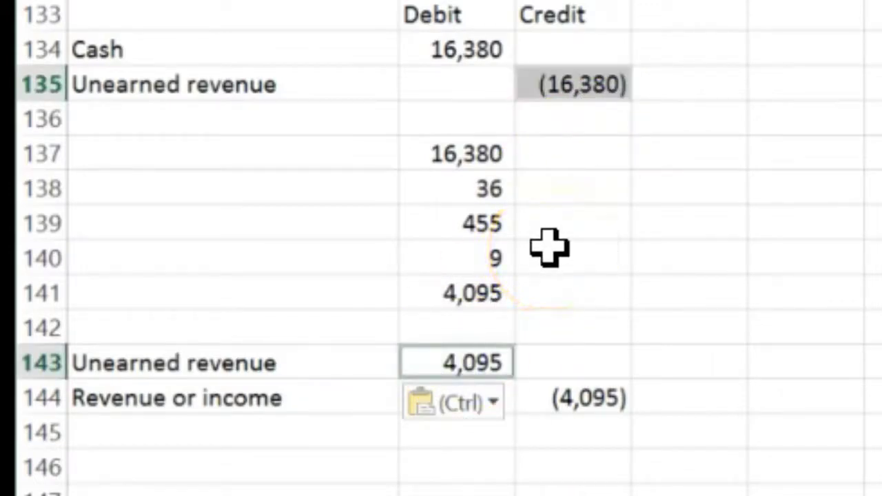